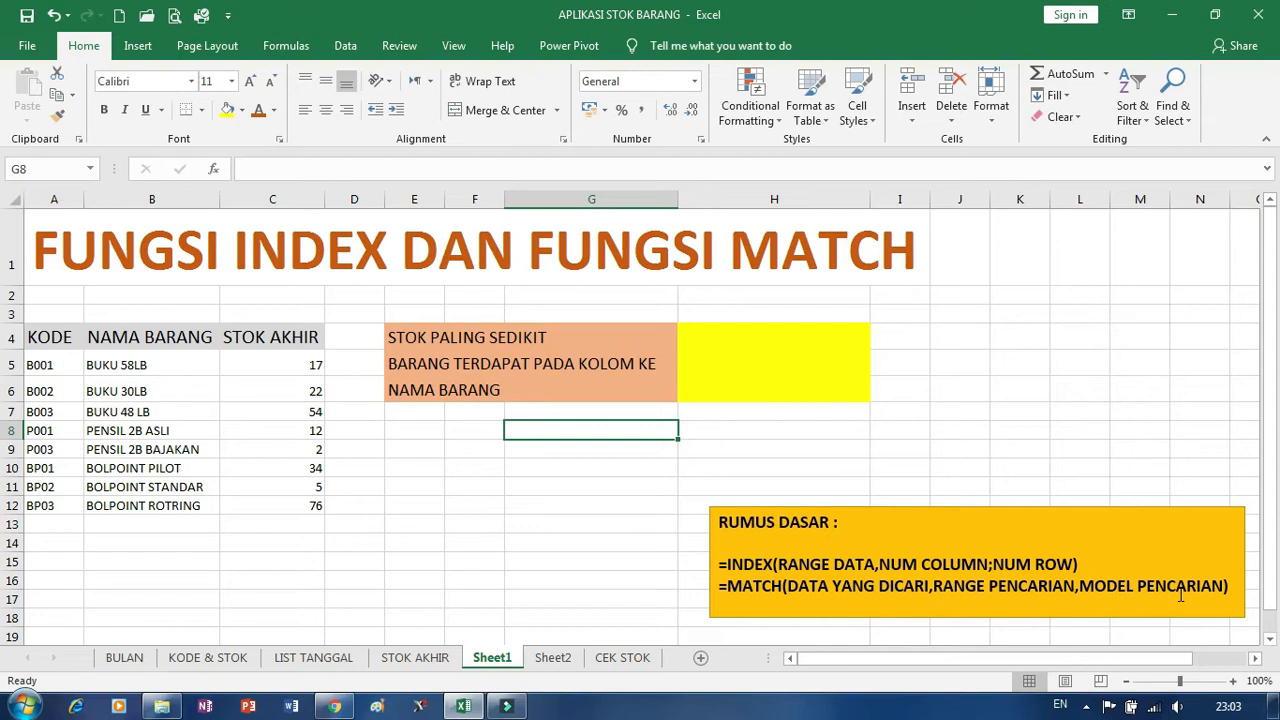
Enter an INDEX formula in cell E8 that returns the fifth item of the range A5:A12.
left_click(416, 431)
left_click(454, 502)
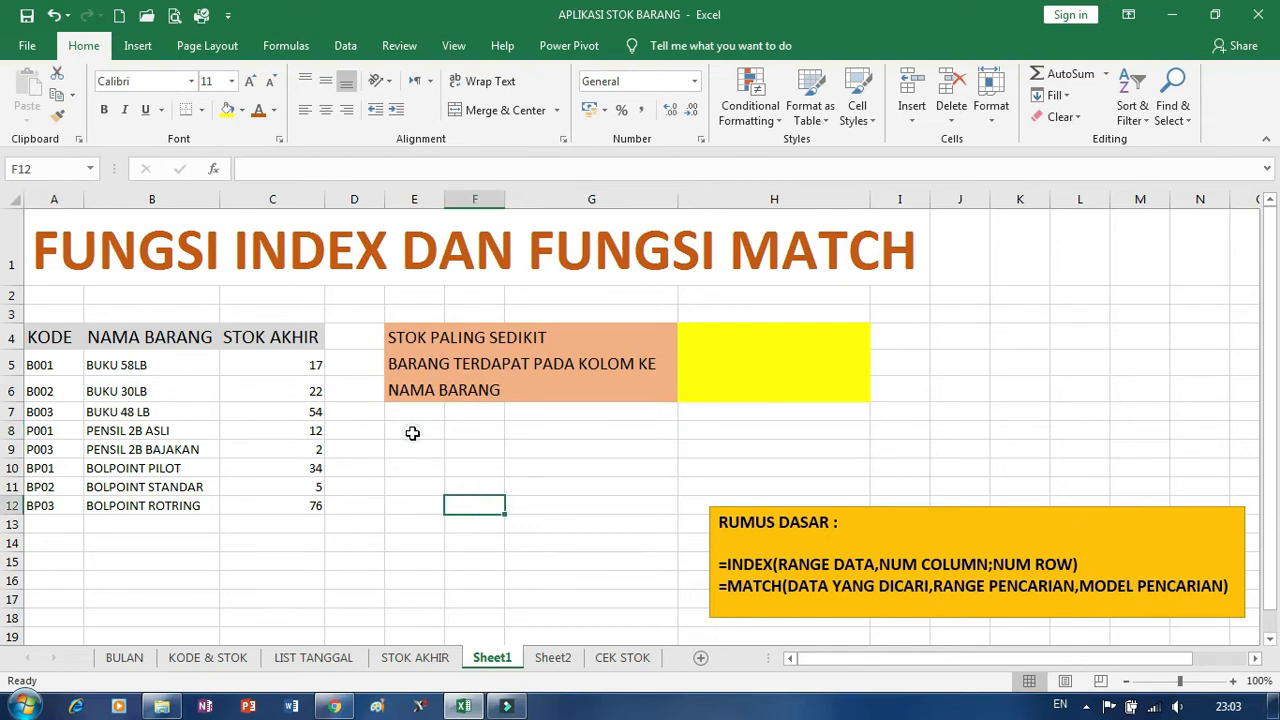
left_click(413, 433)
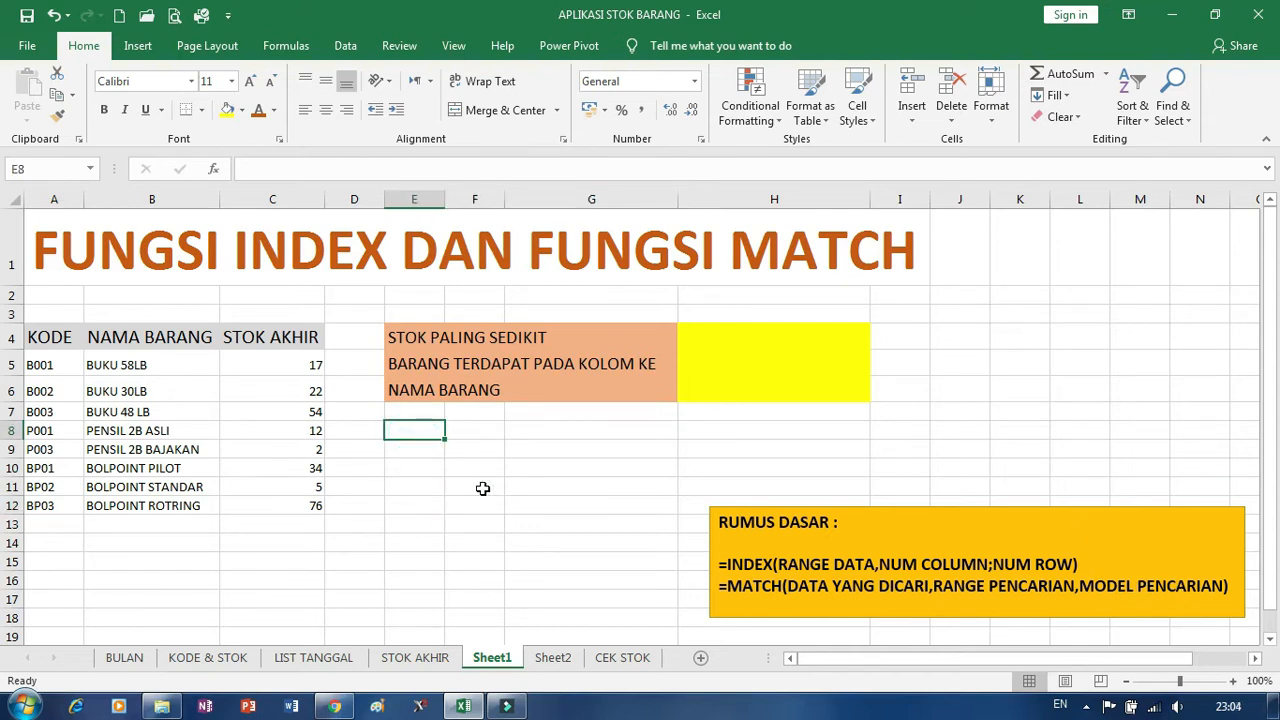
type("=")
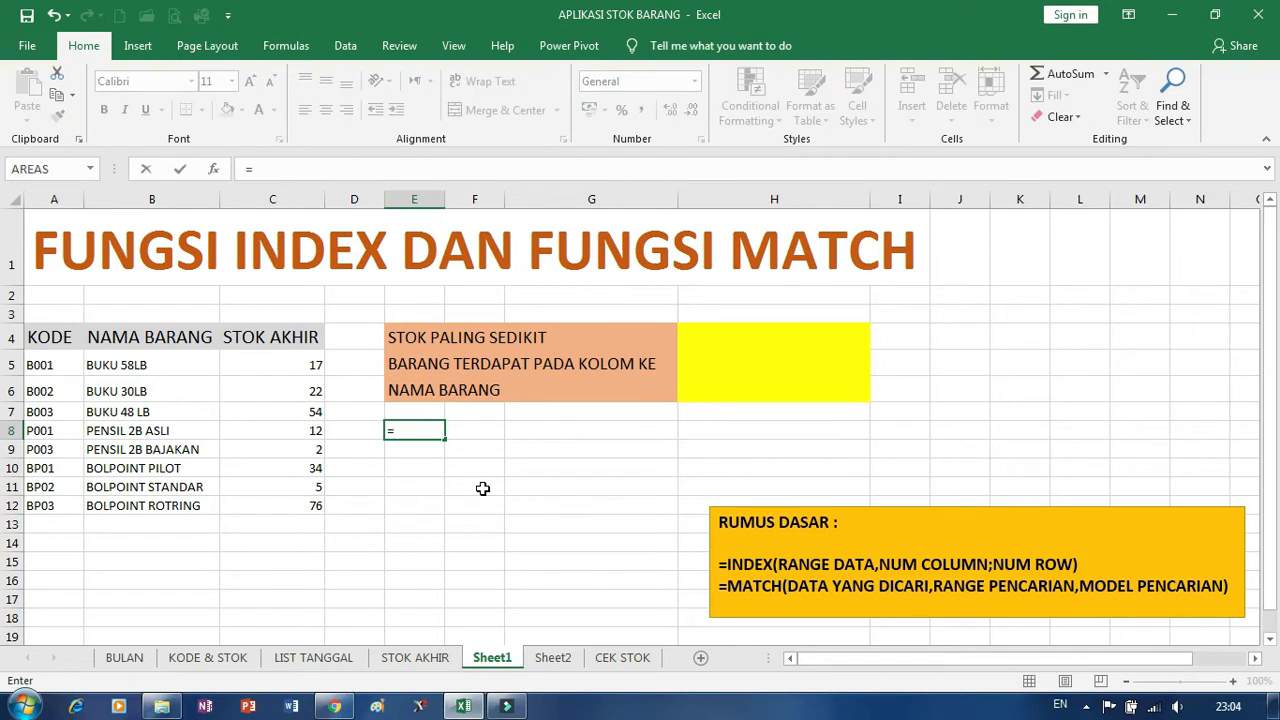
type("INDEX(")
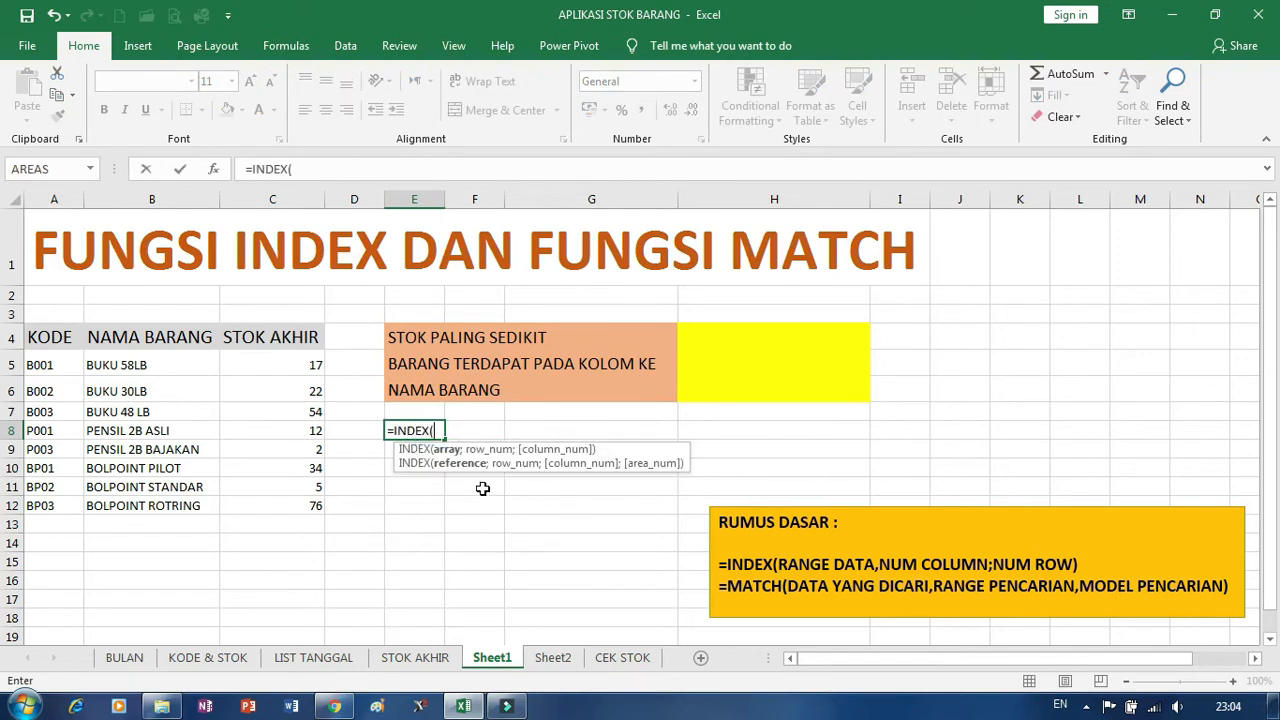
left_click(40, 366)
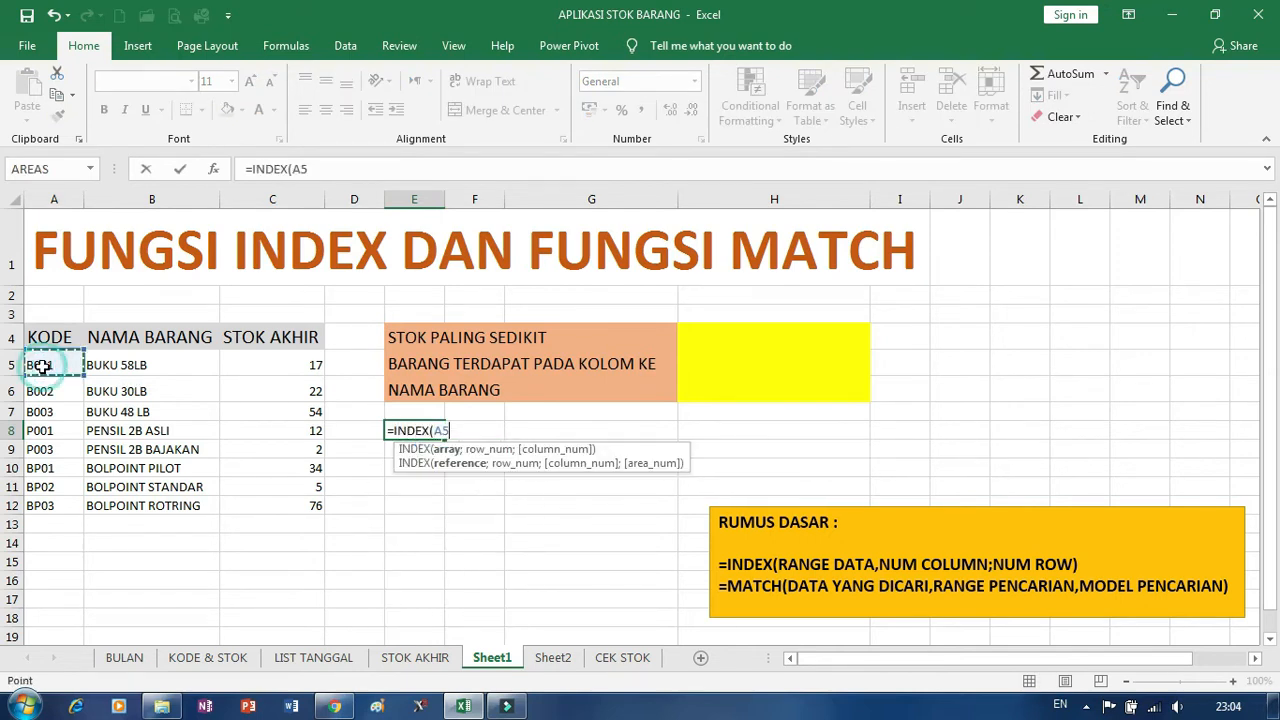
left_click_drag(40, 366, 50, 505)
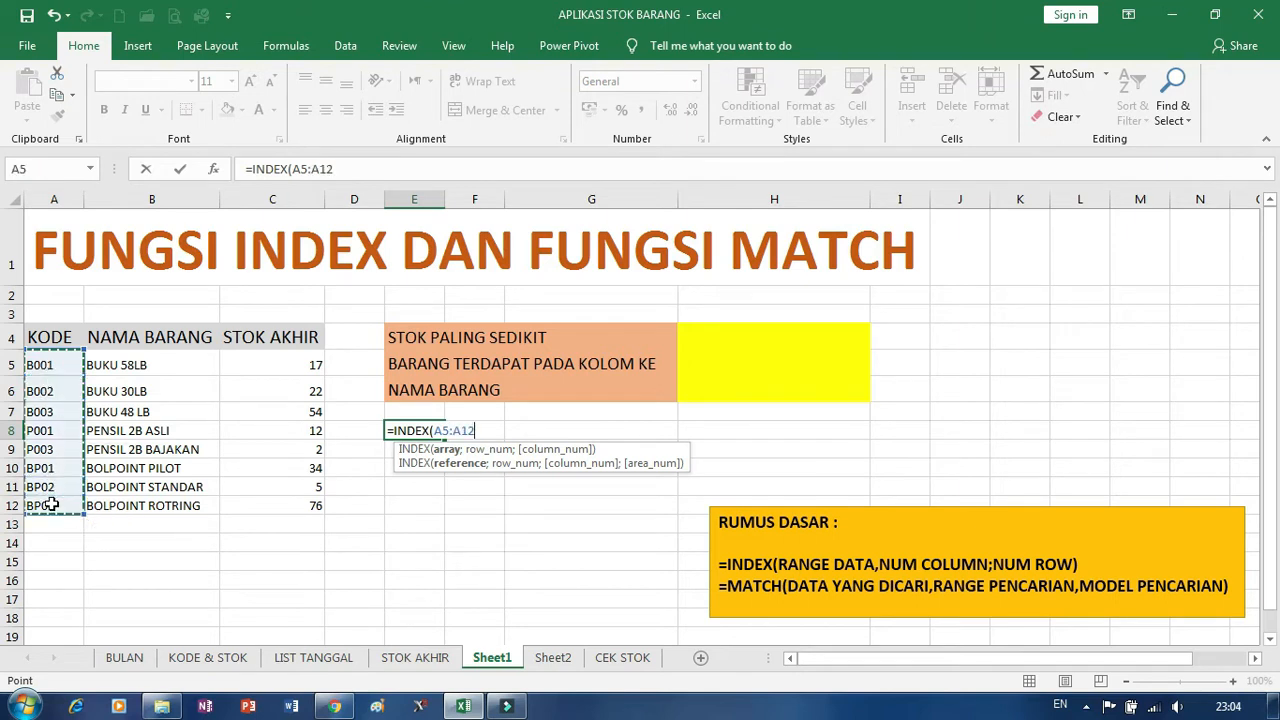
type(";5")
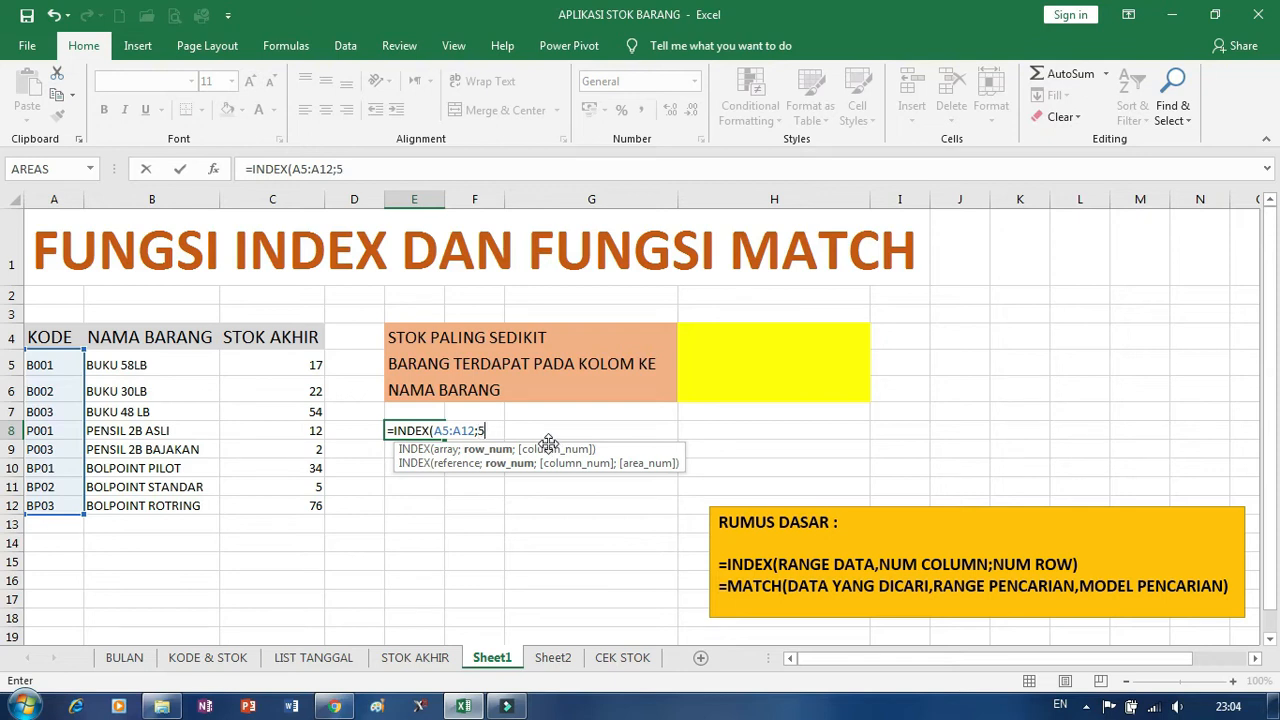
type(")")
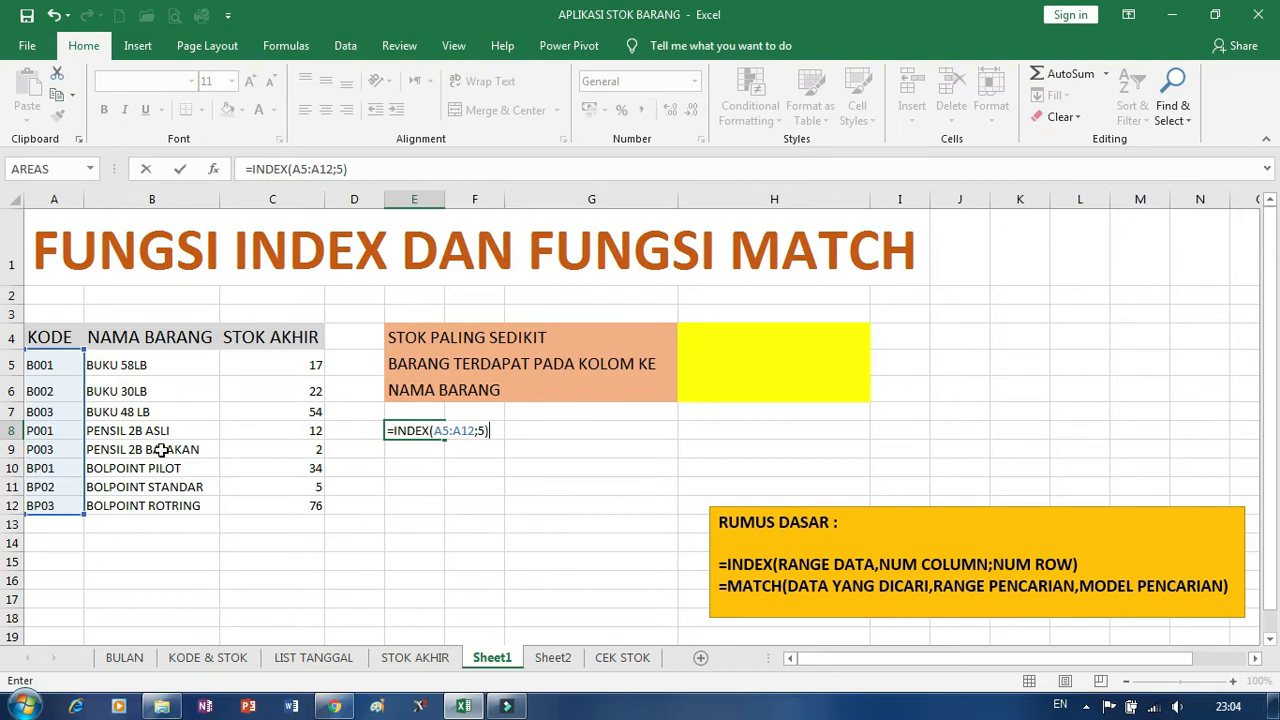
key("Return")
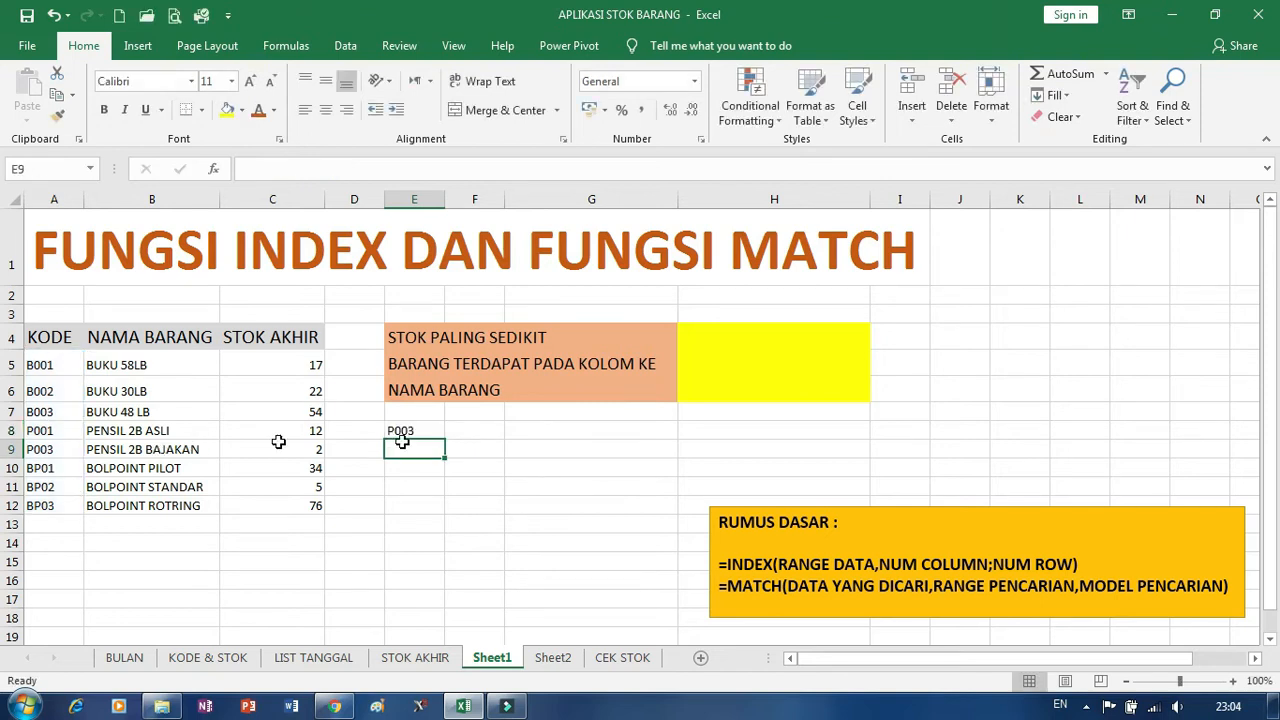
Replace the range in E8's INDEX formula with the whole column A and dismiss the notification pop-up.
left_click(409, 436)
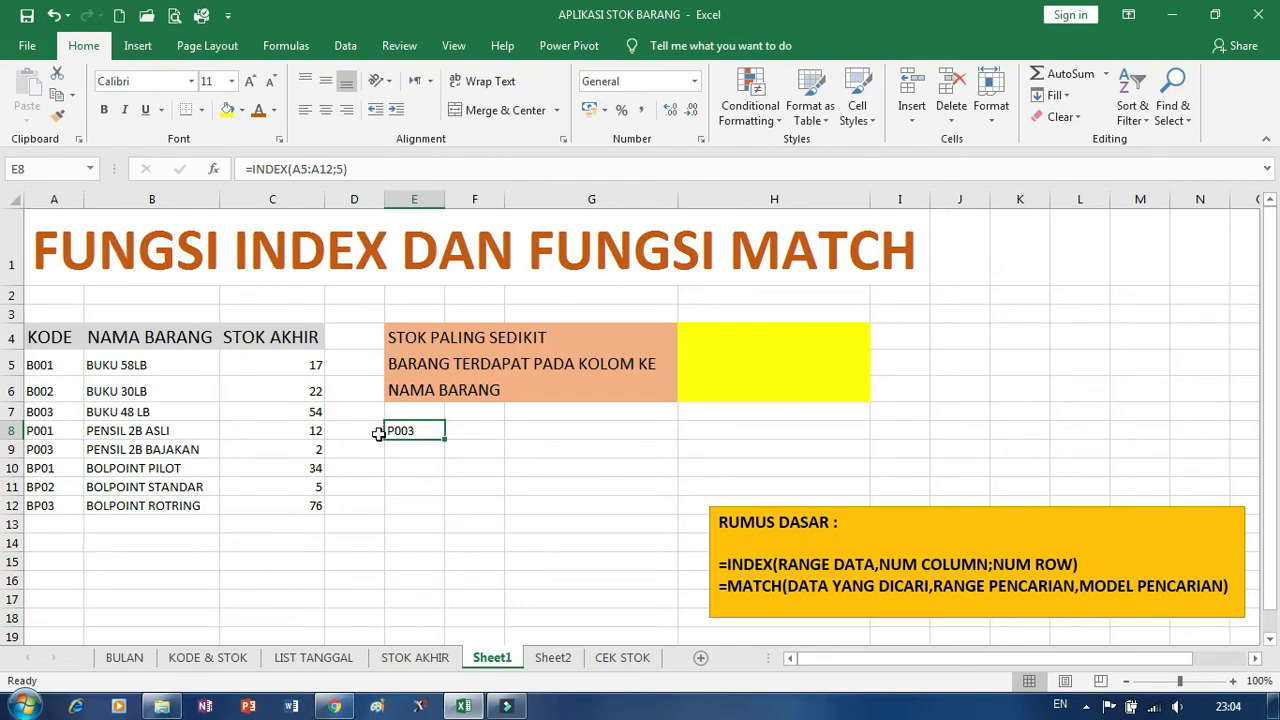
left_click(420, 458)
left_click(412, 428)
double_click(294, 169)
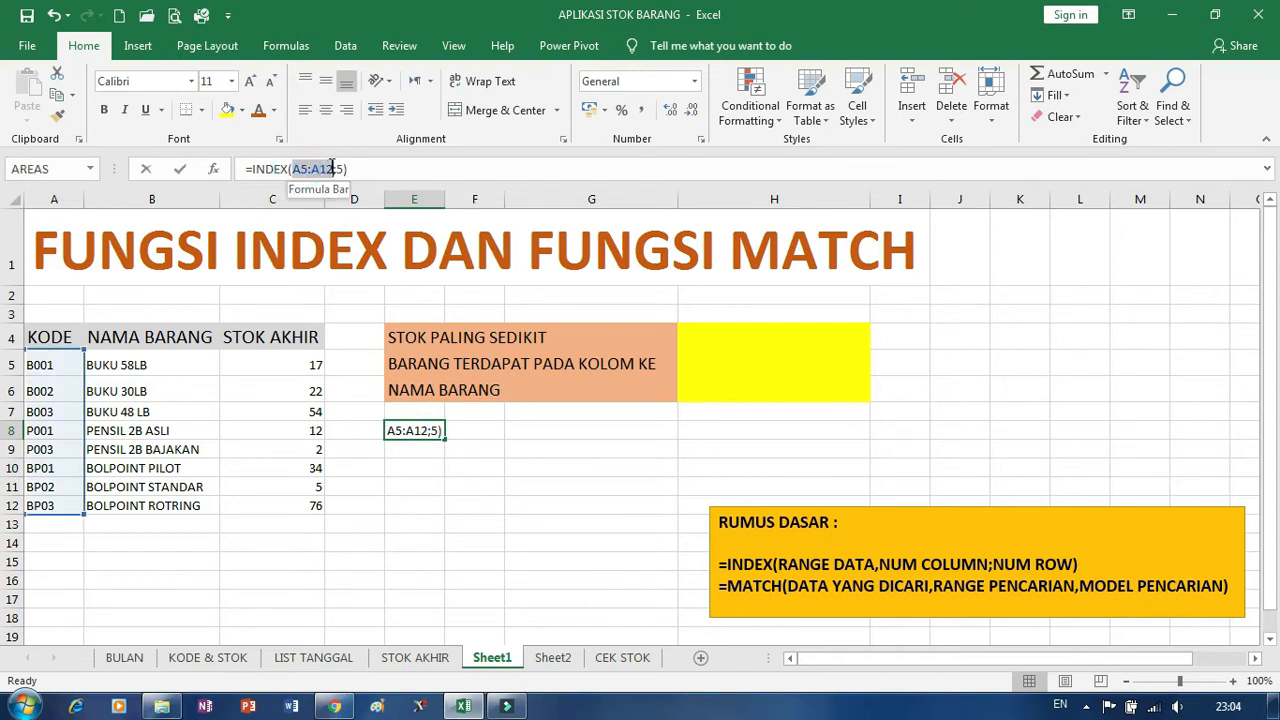
left_click(45, 199)
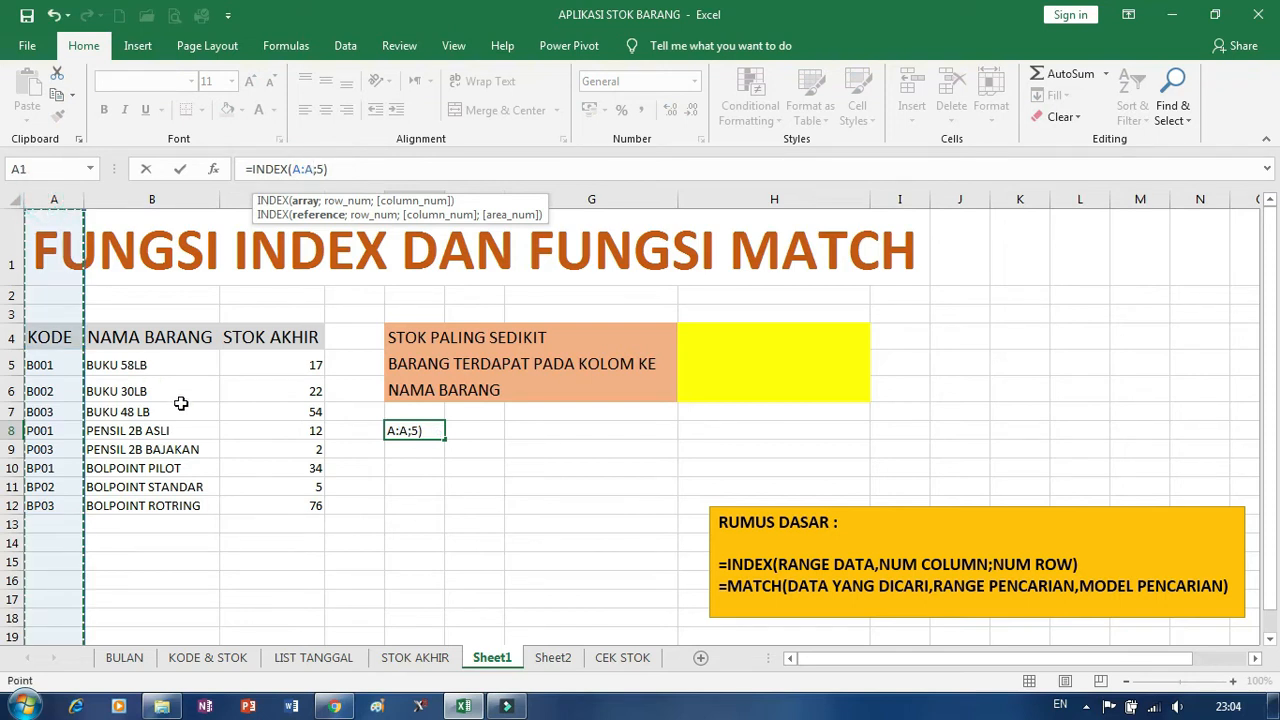
key("Return")
left_click(395, 431)
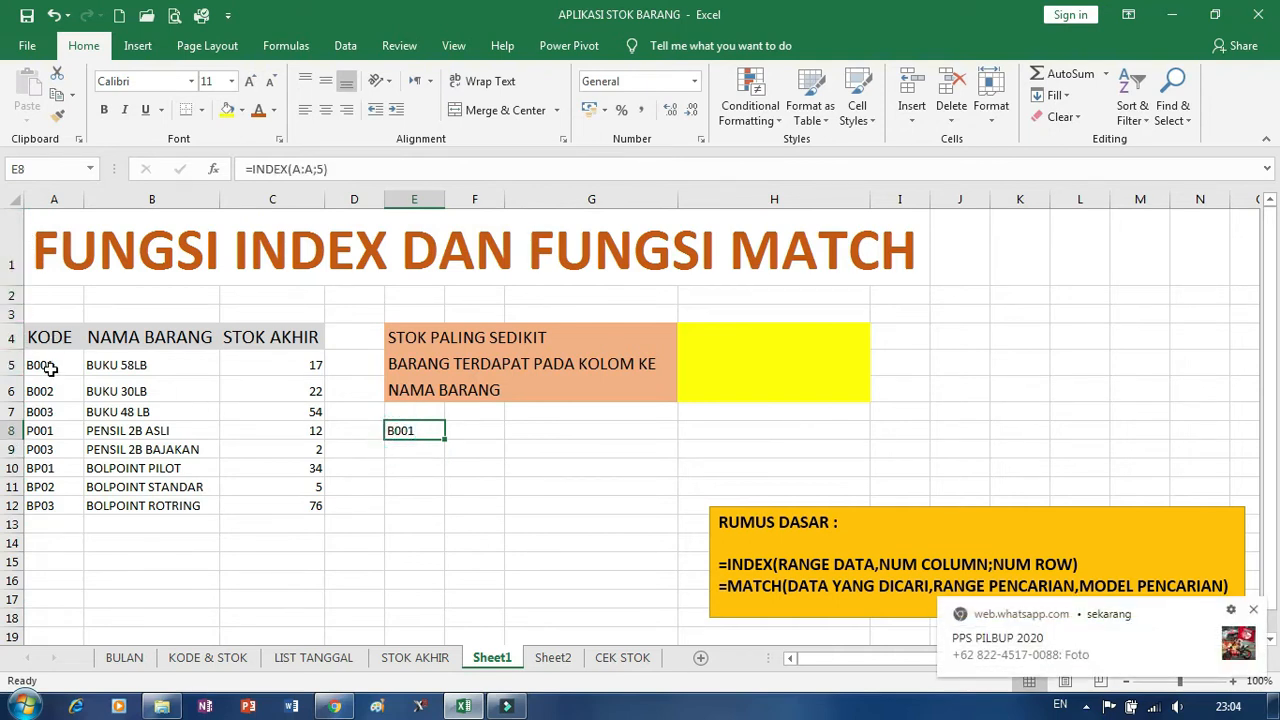
left_click(1253, 612)
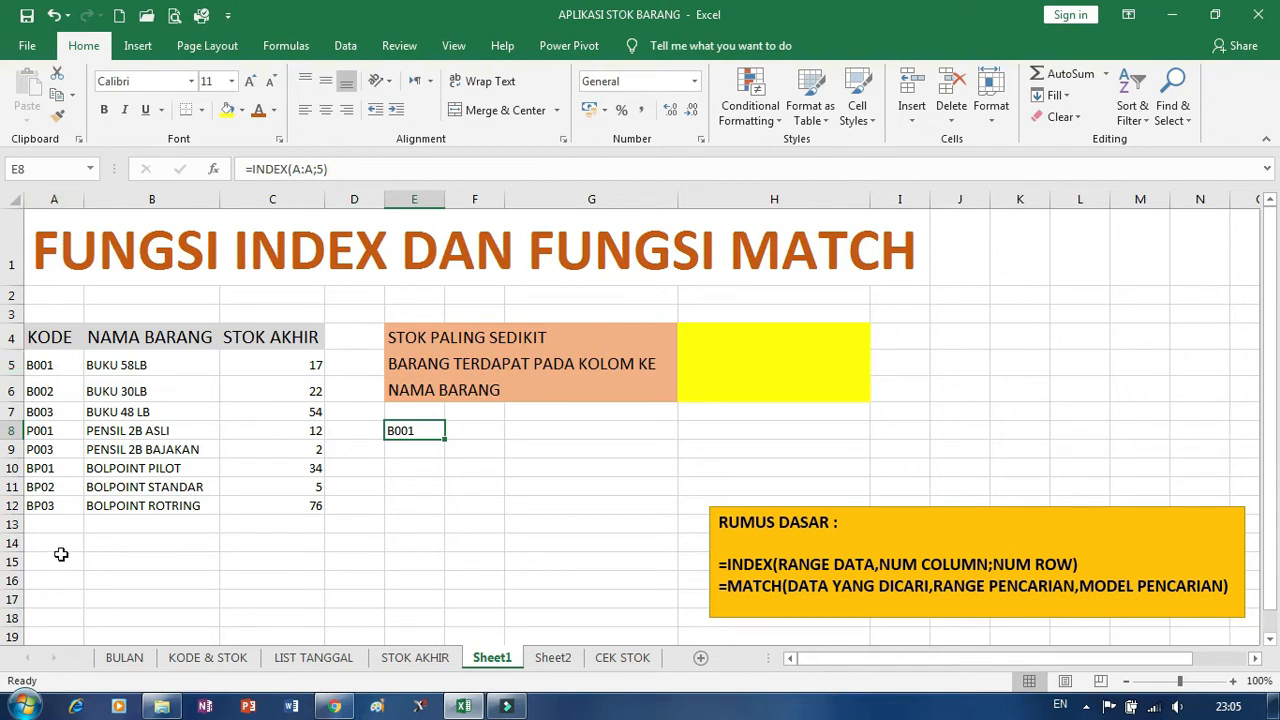
Set the row number in E8's INDEX formula to 12.
double_click(420, 431)
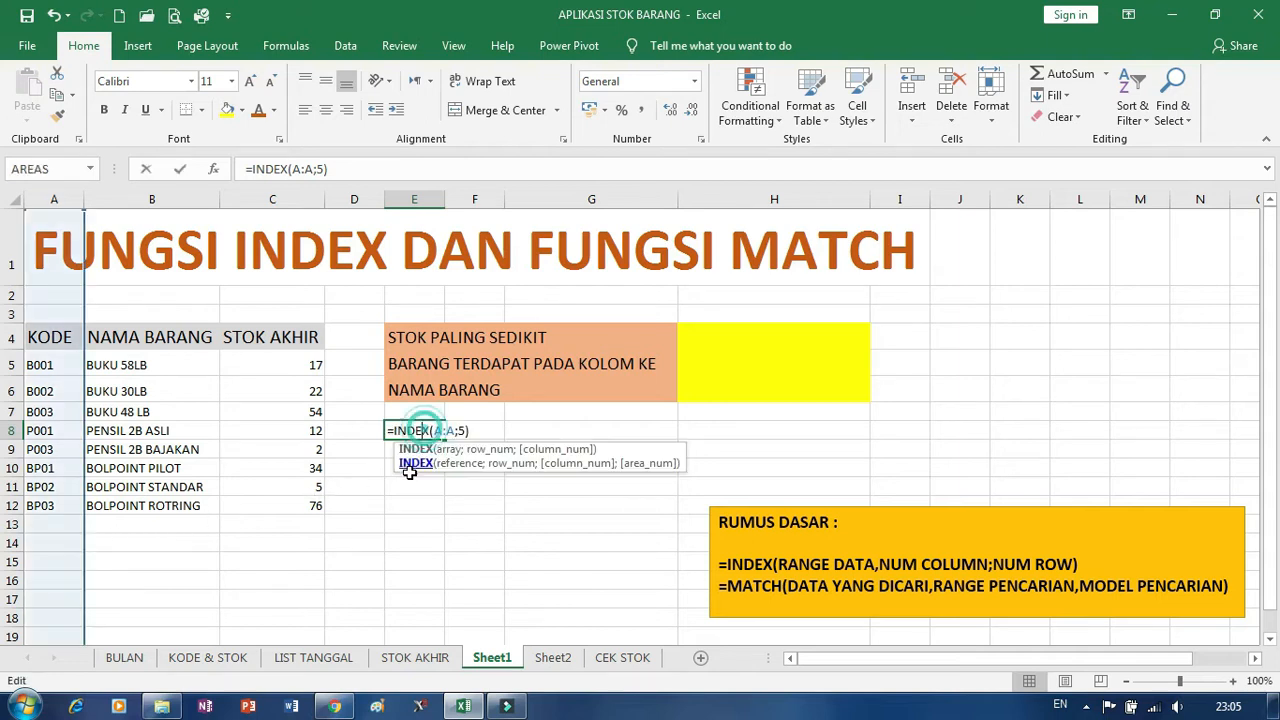
left_click(459, 430)
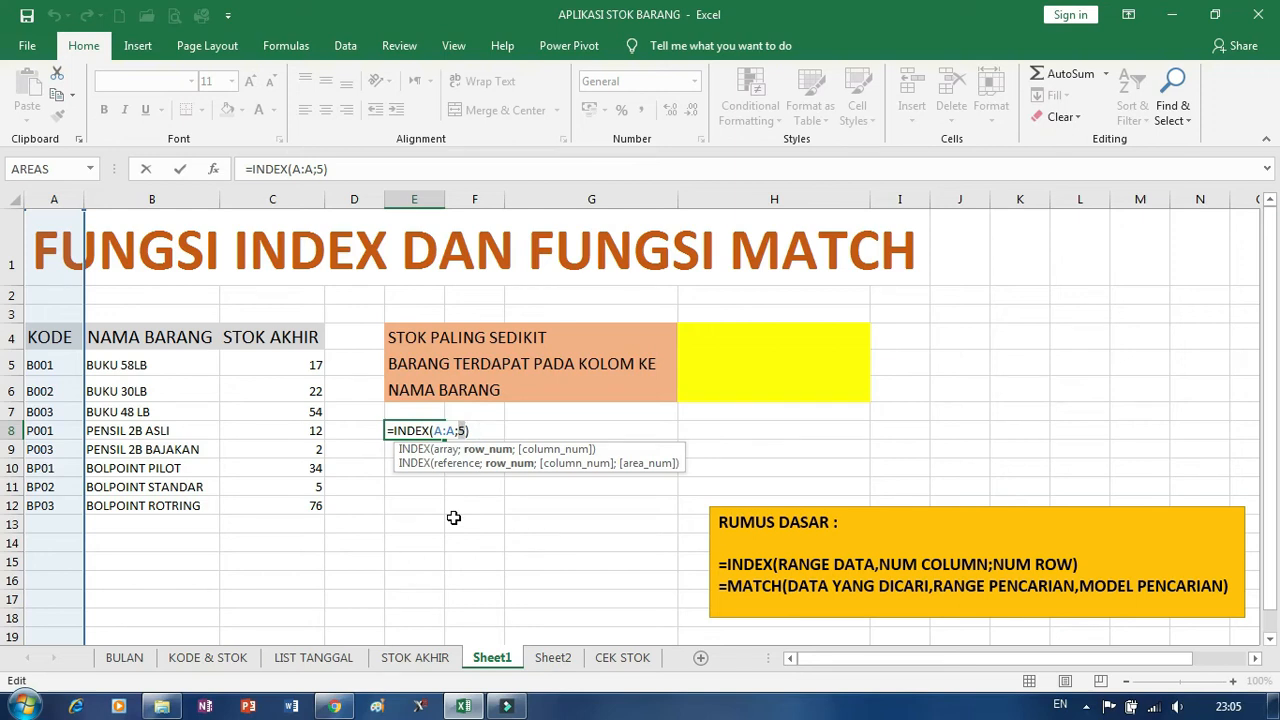
type("12")
key("Return")
left_click(420, 430)
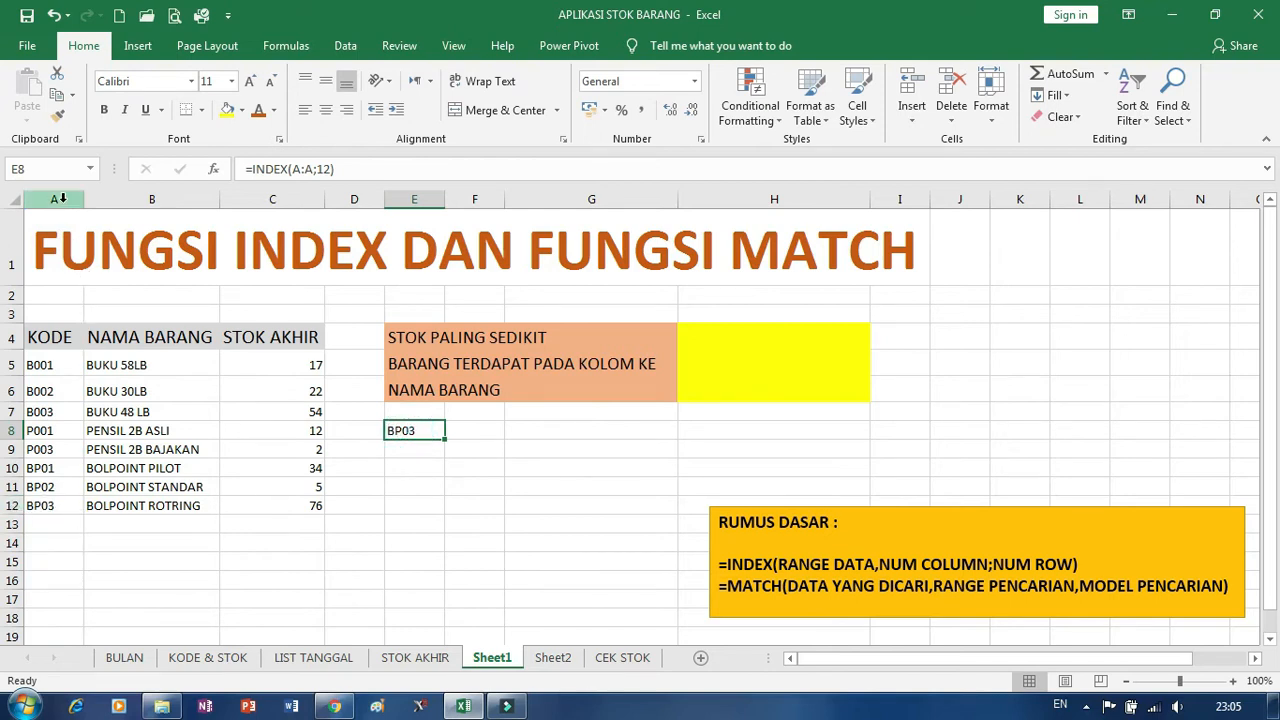
Enter a MATCH formula in cell E9 that looks up E8 in column A with exact match type 0.
left_click(411, 457)
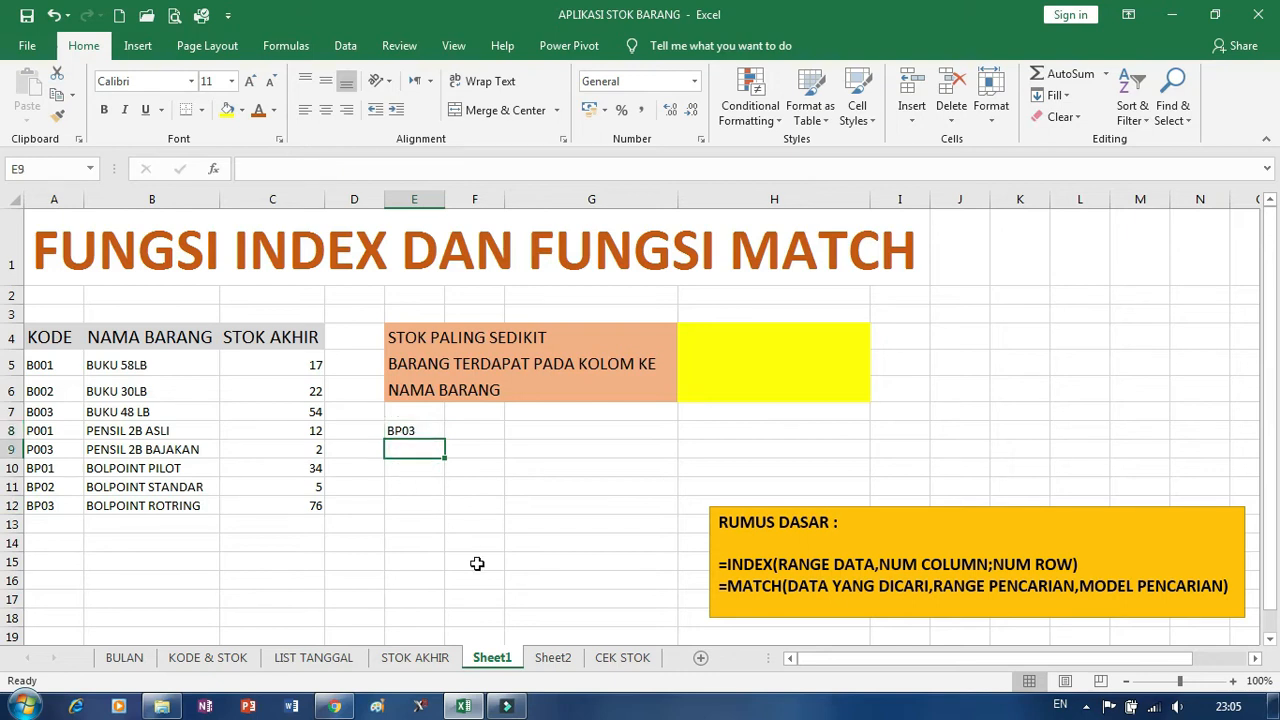
type("=MA")
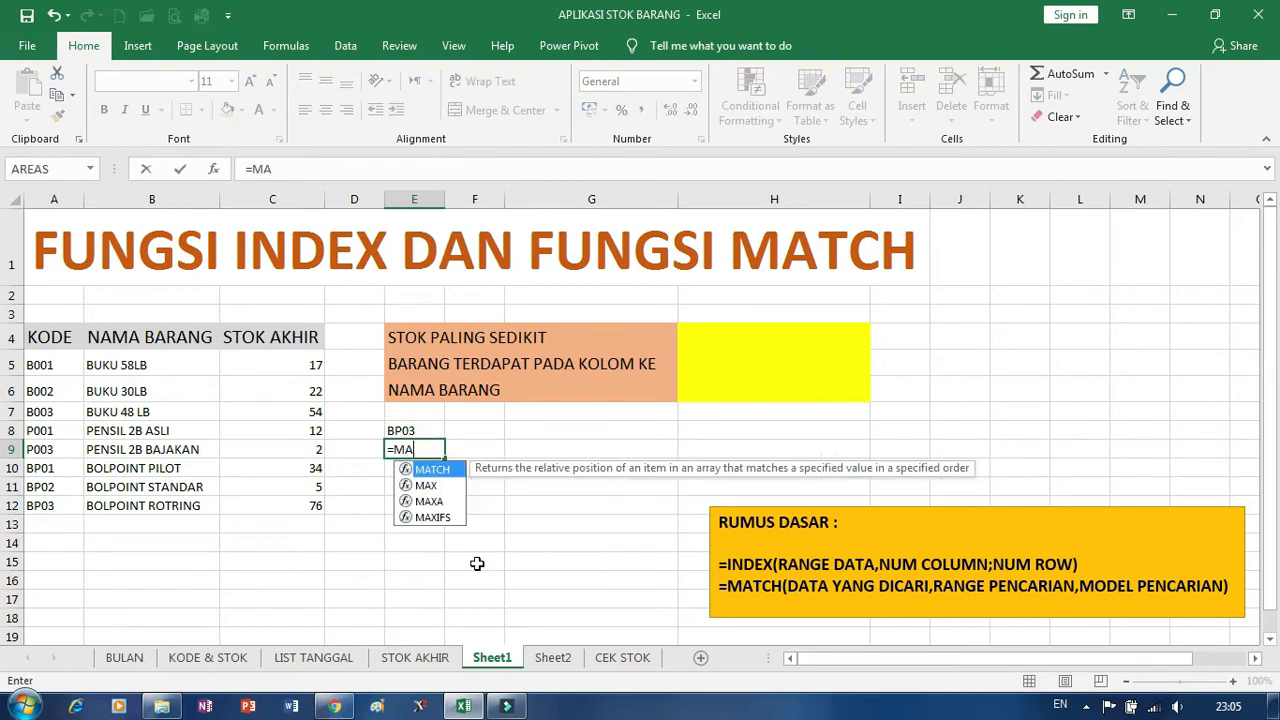
type("TCH(")
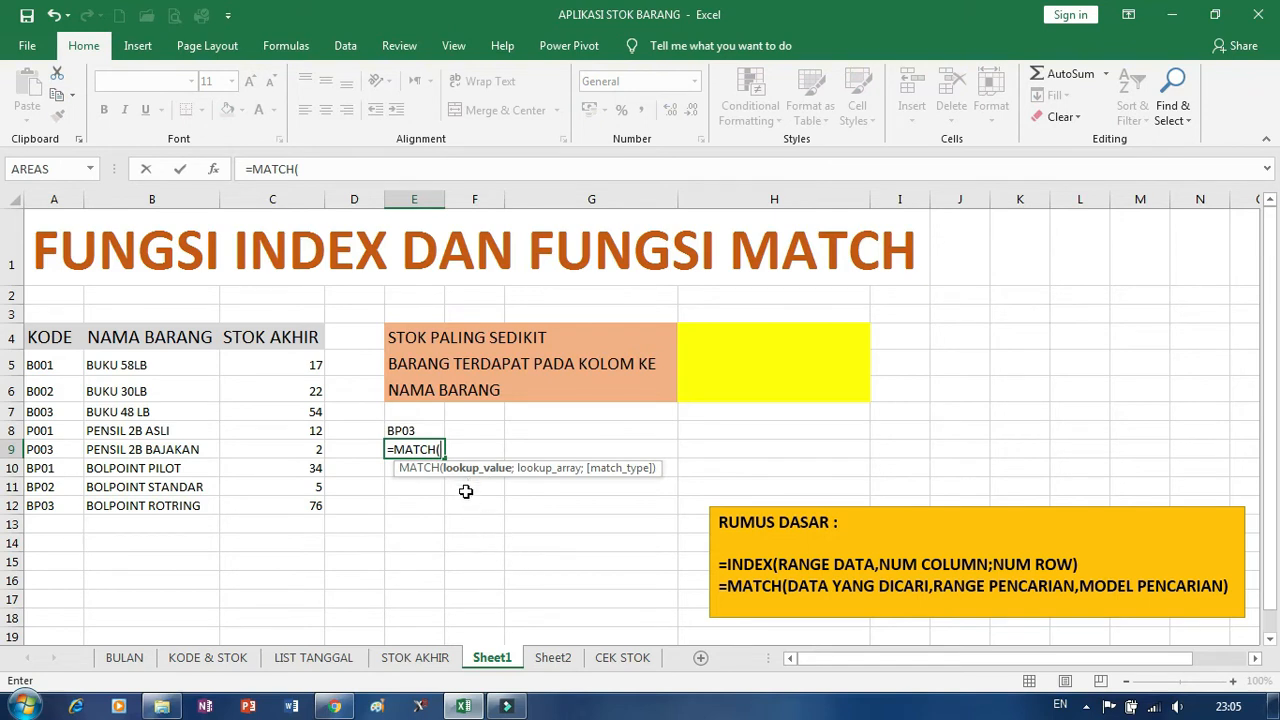
left_click(404, 429)
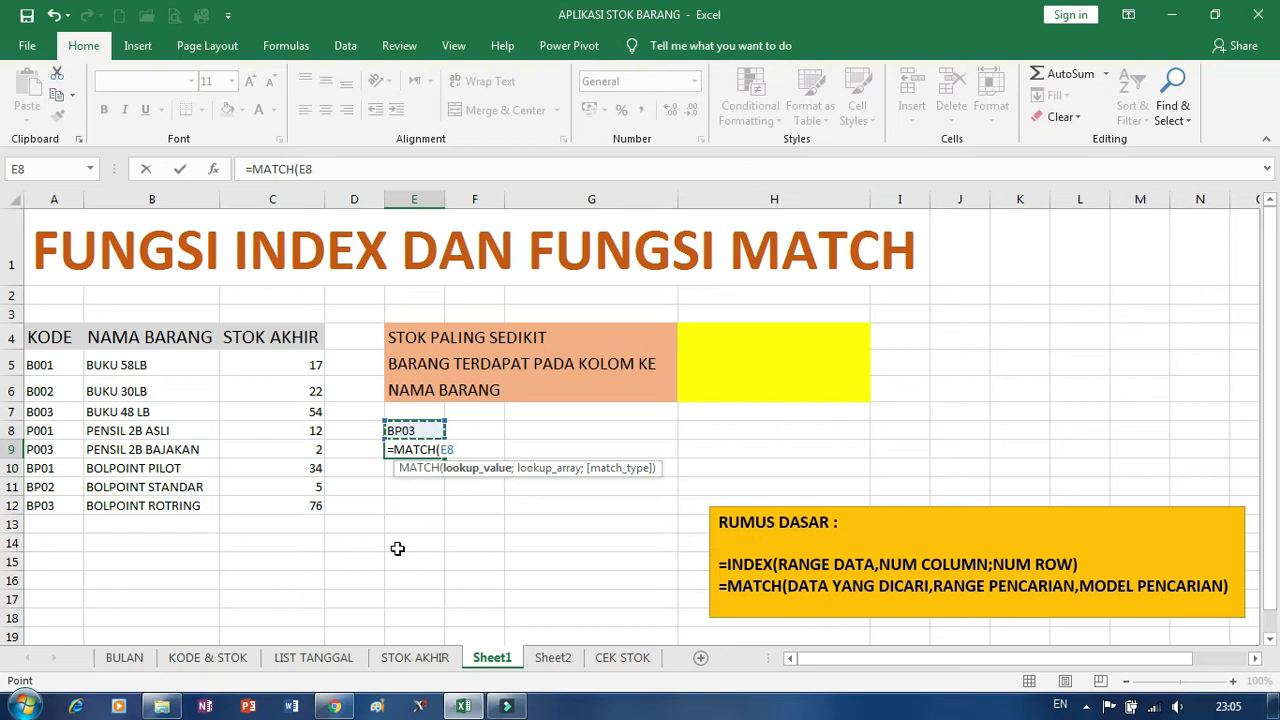
type(";")
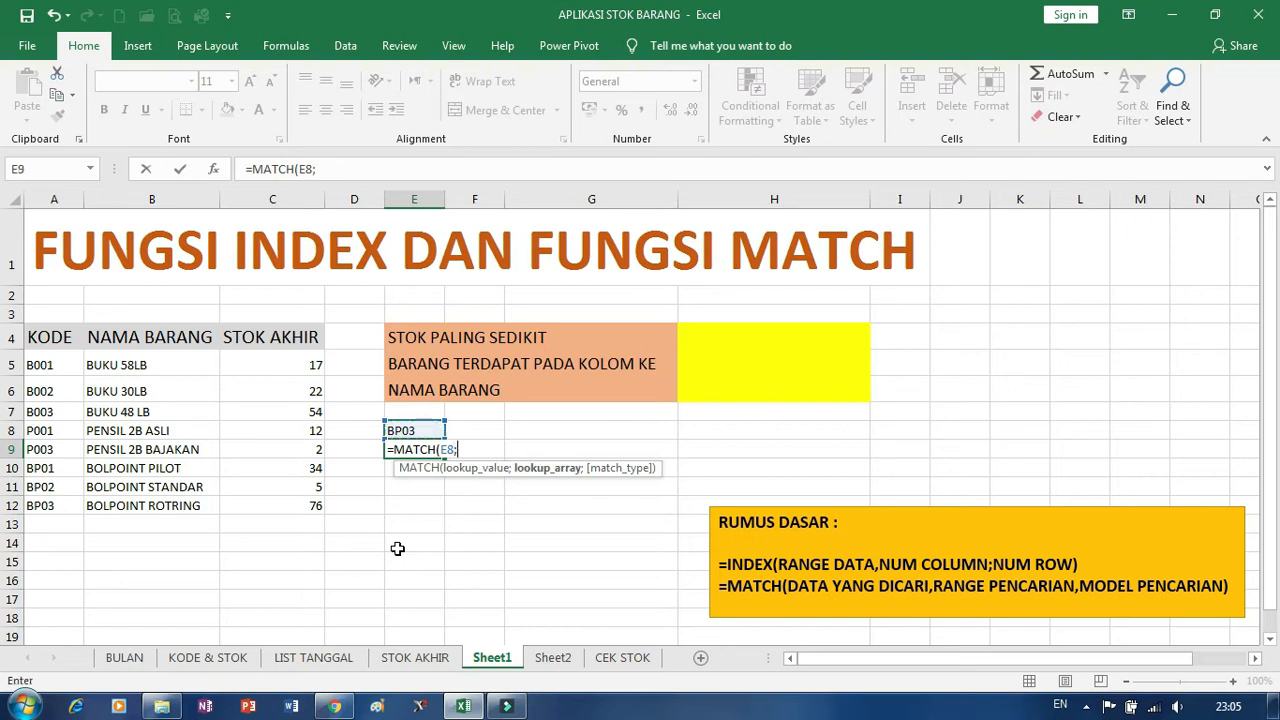
left_click(56, 199)
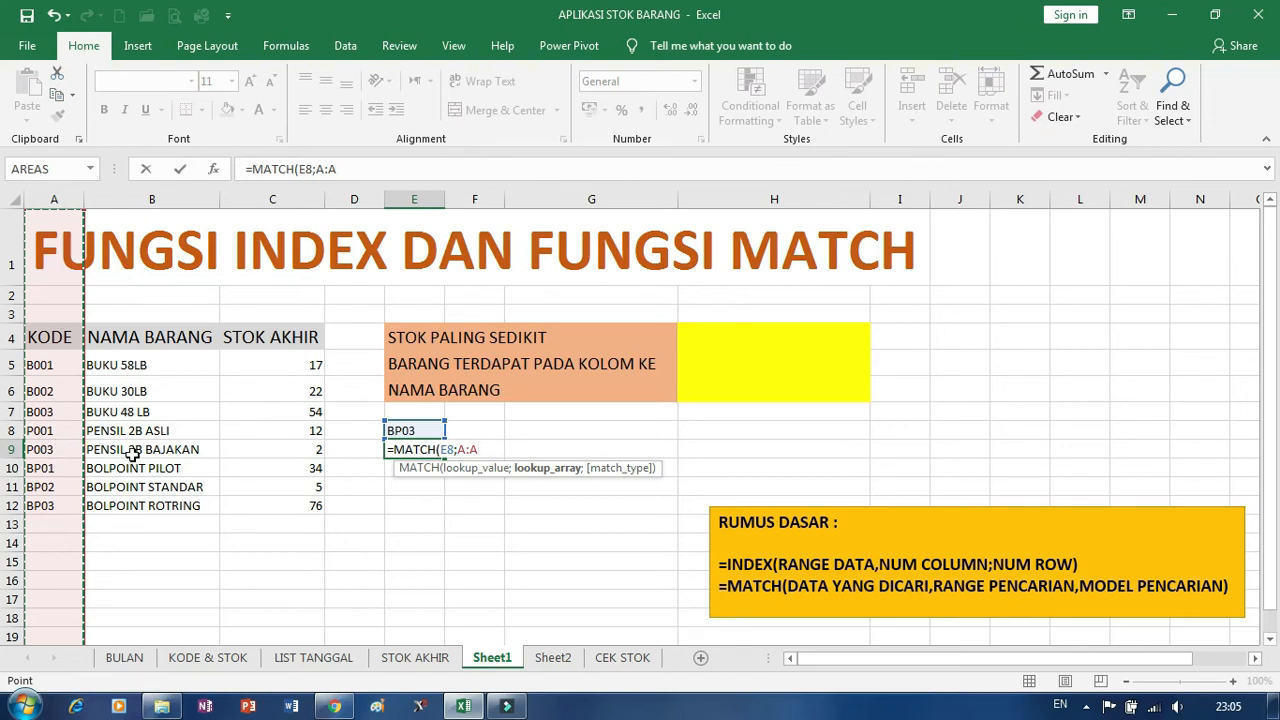
type(";")
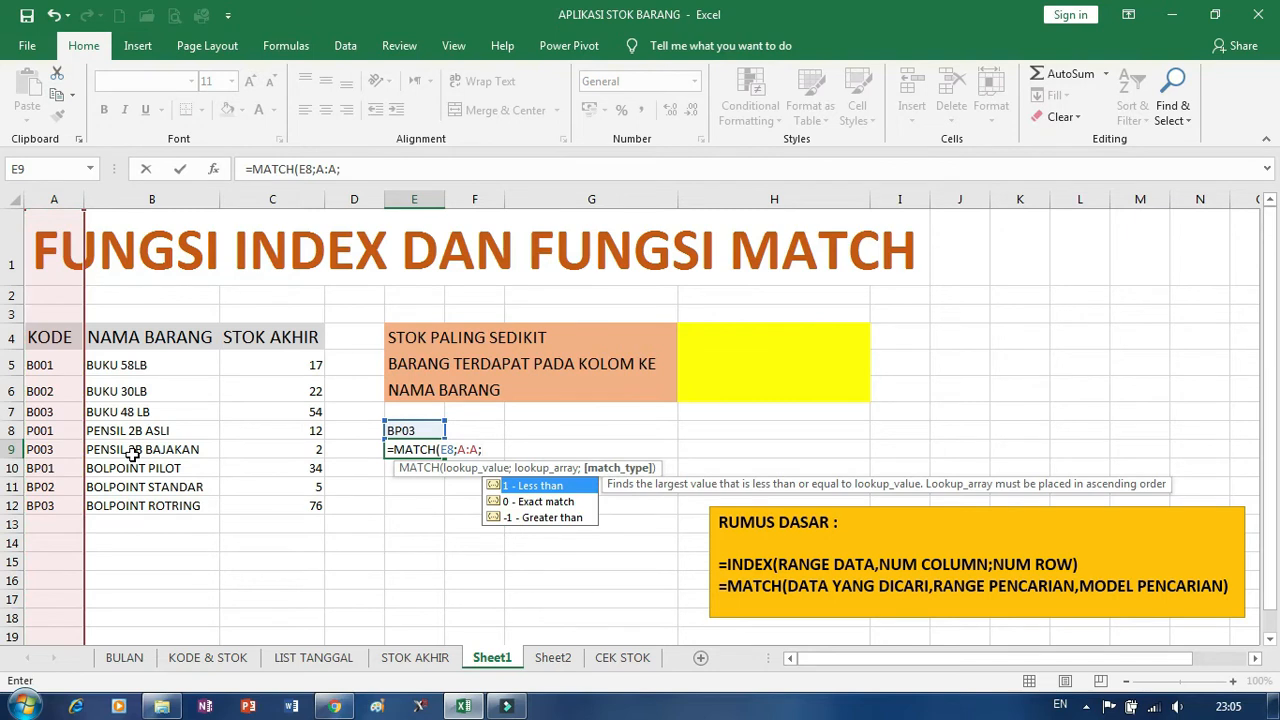
type("0)")
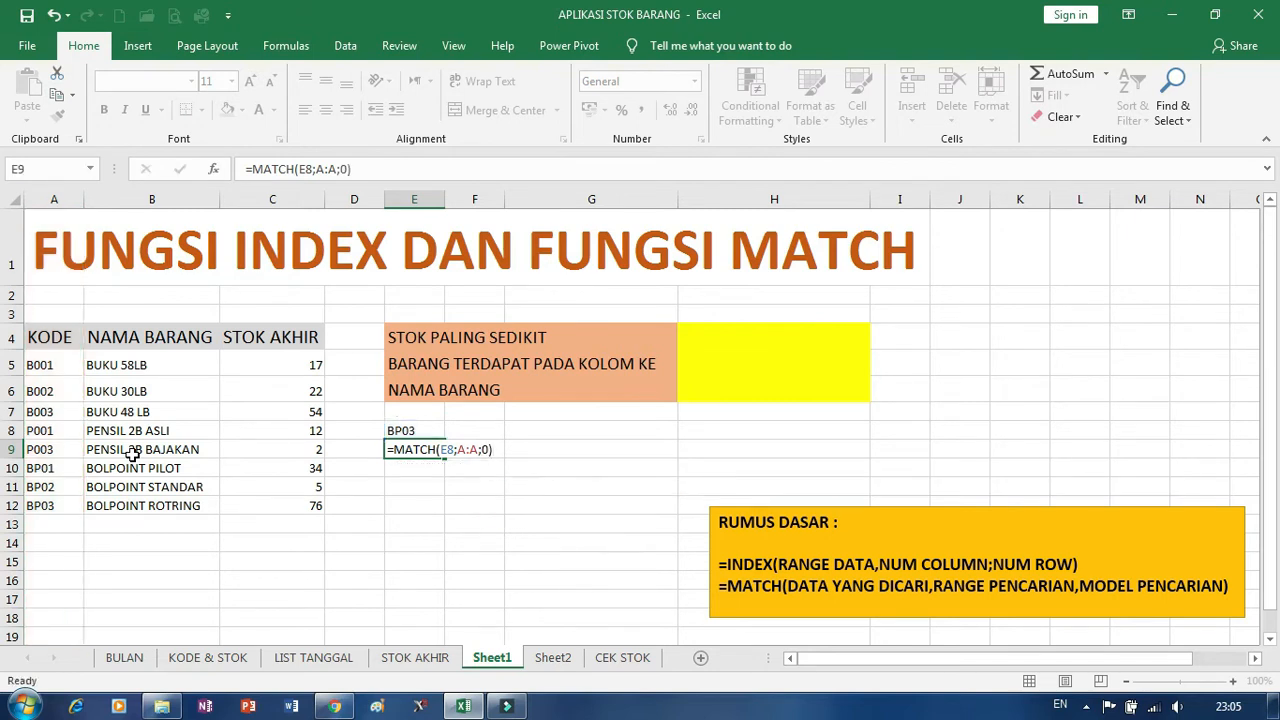
key("Return")
key("Up")
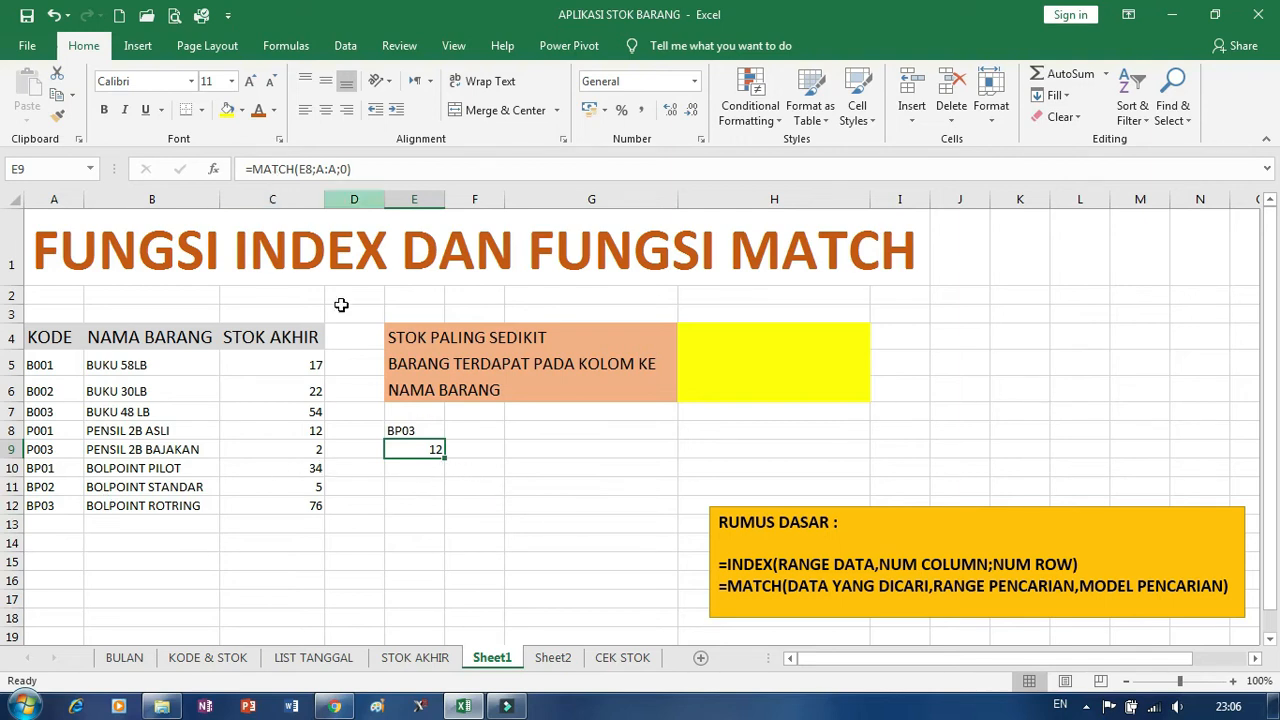
Clear the trial INDEX and MATCH formulas from the range E8:F12.
left_click(406, 431)
left_click(421, 482)
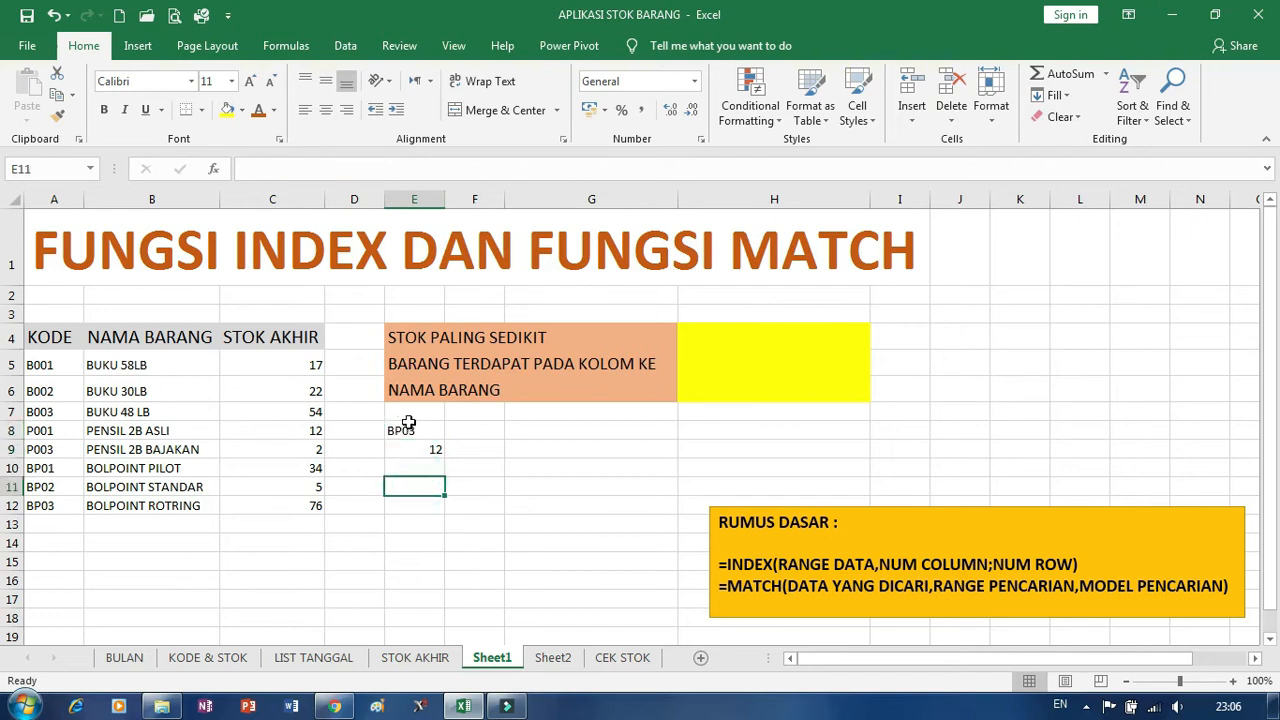
left_click_drag(412, 430, 453, 519)
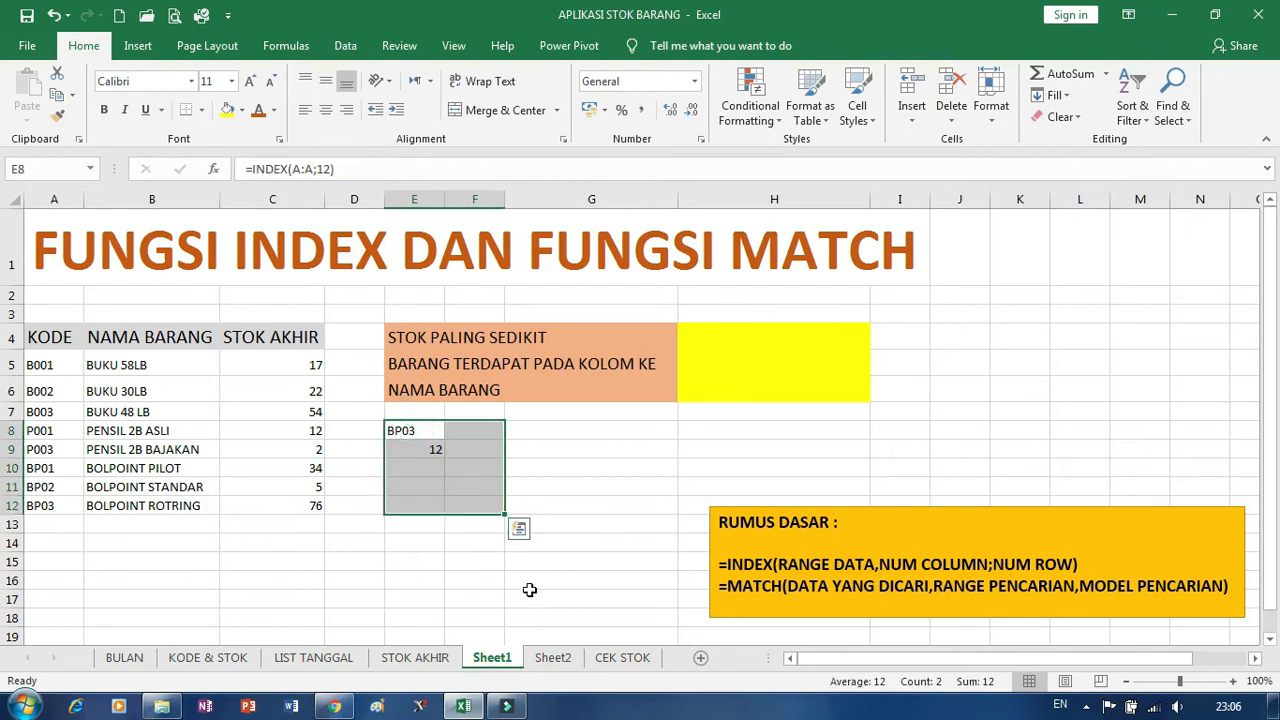
key("Delete")
left_click(436, 452)
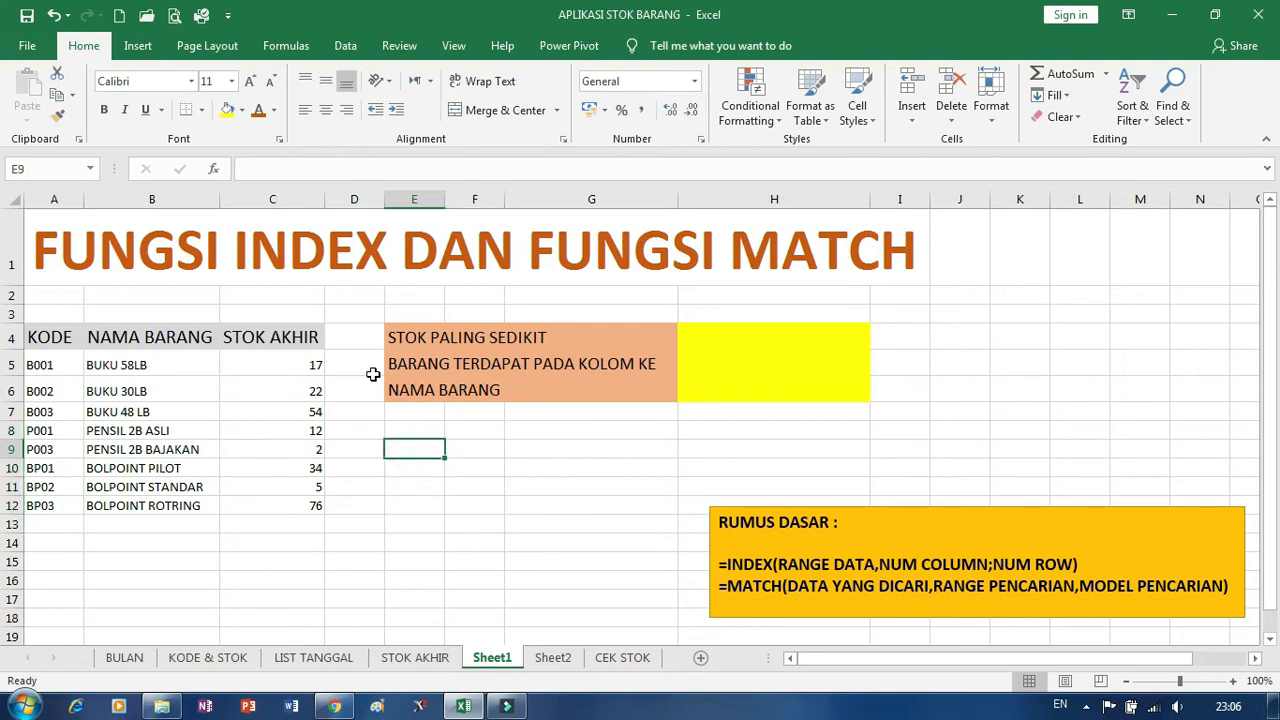
Enter =MIN(C:C) in cell H4 to get the lowest stock, dismissing the system performance notice.
left_click(772, 333)
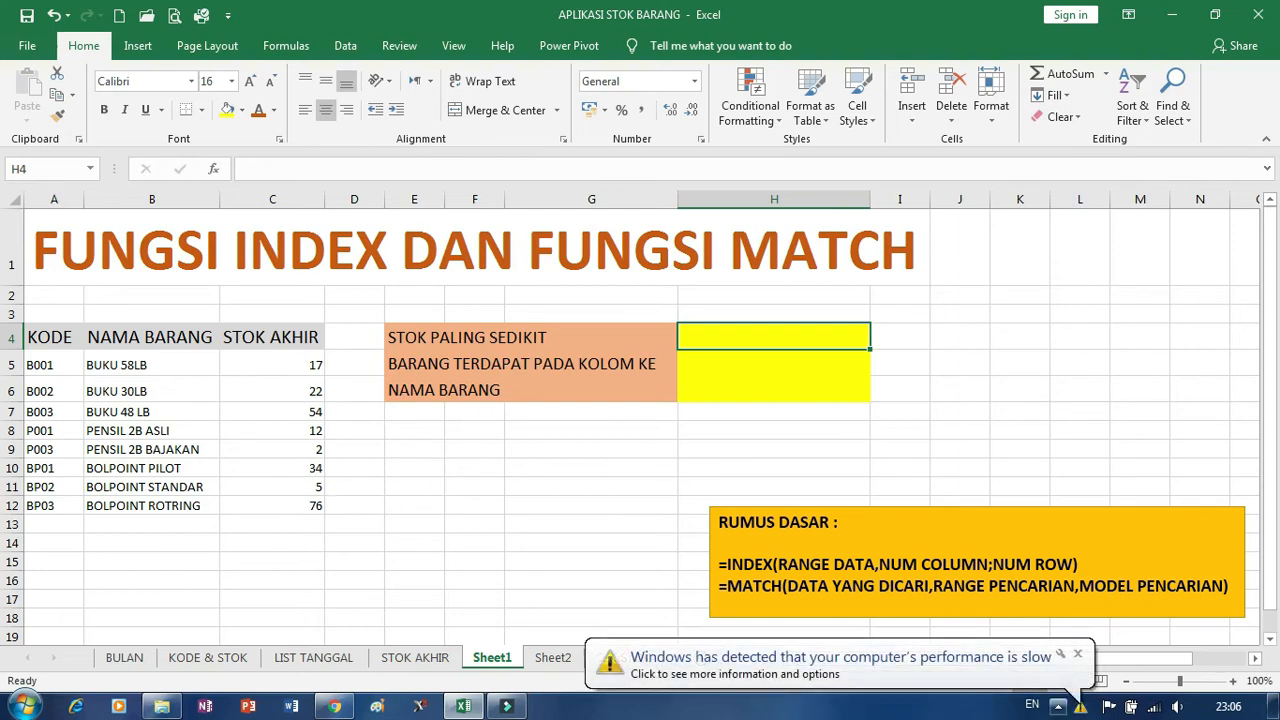
left_click(1077, 654)
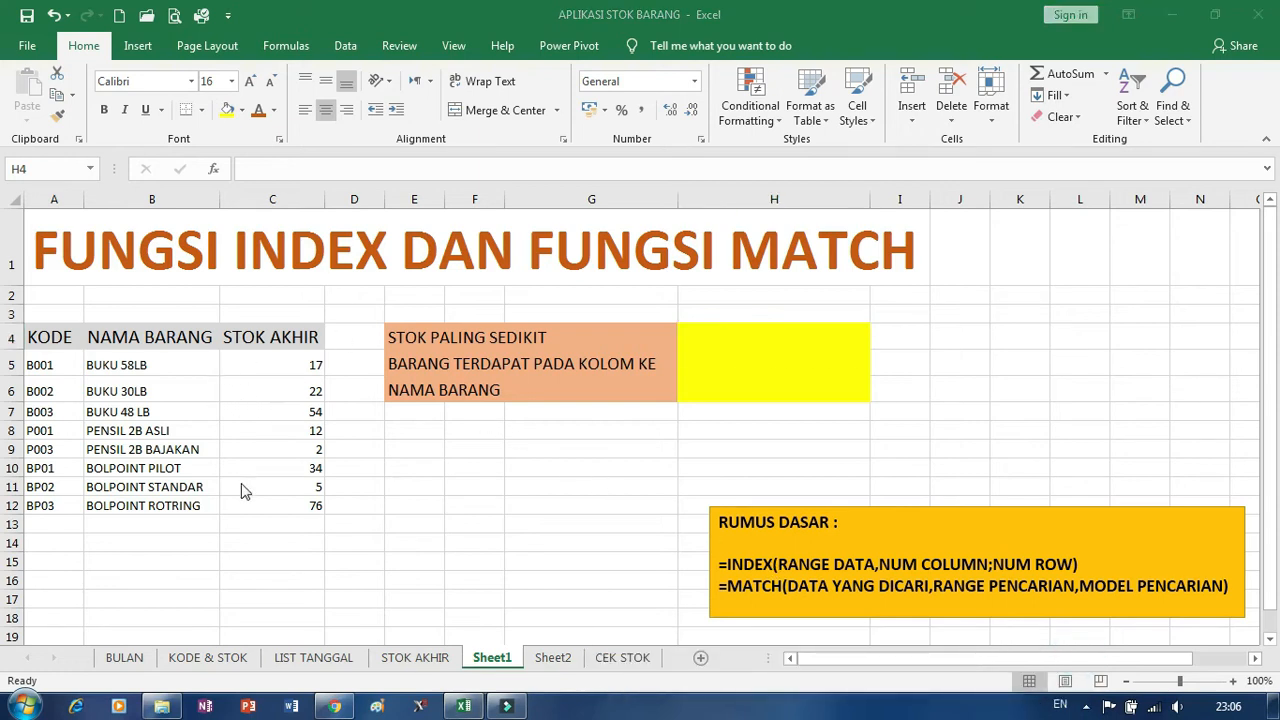
left_click(763, 337)
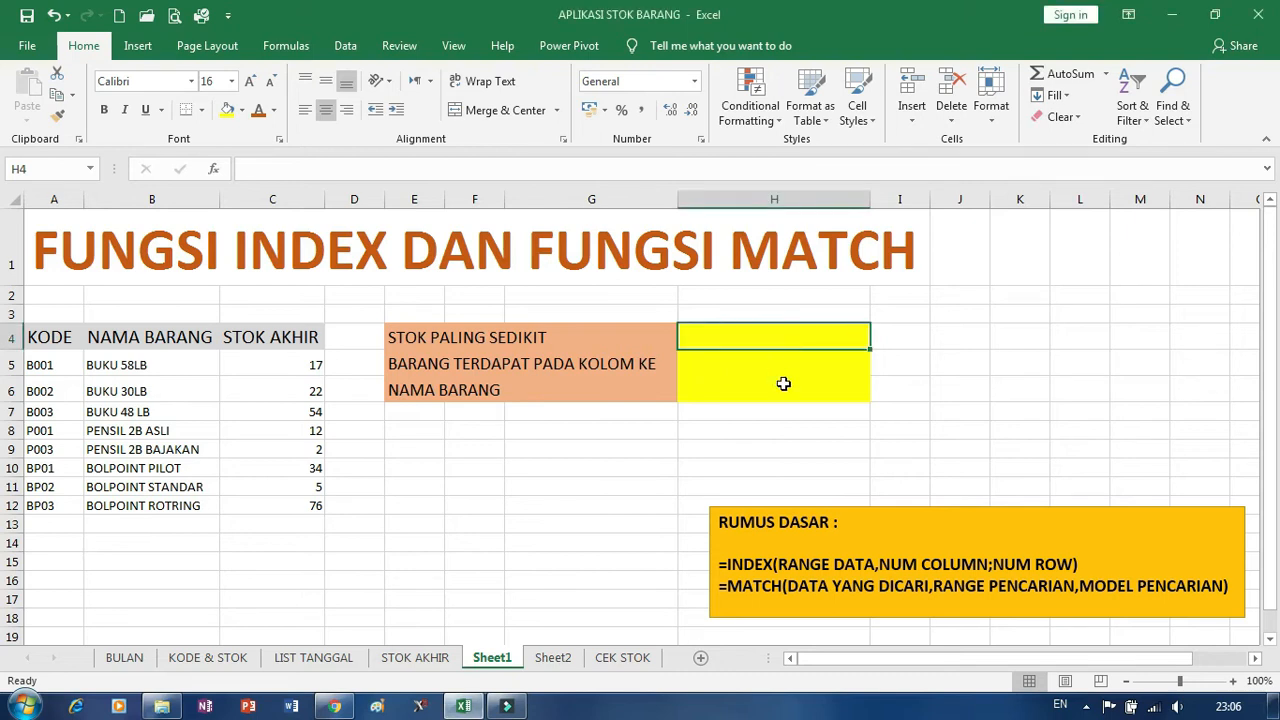
type("=MIN(")
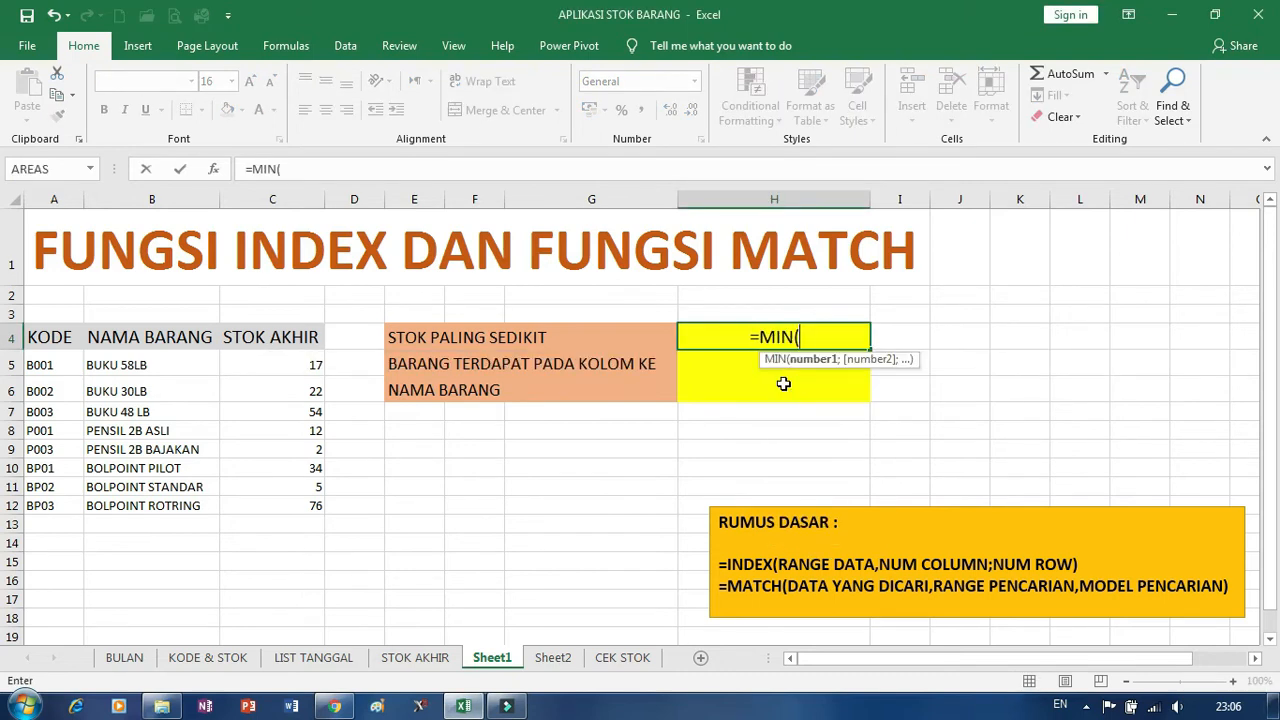
left_click(271, 201)
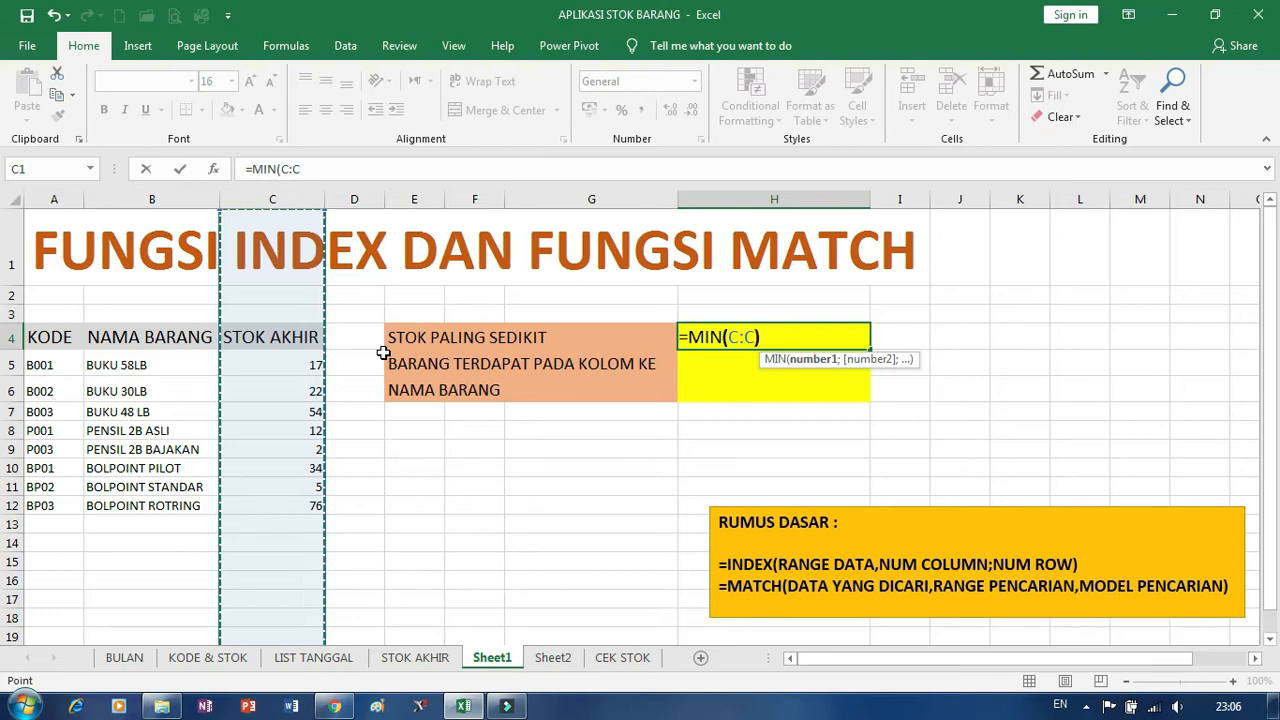
type(")")
key("Return")
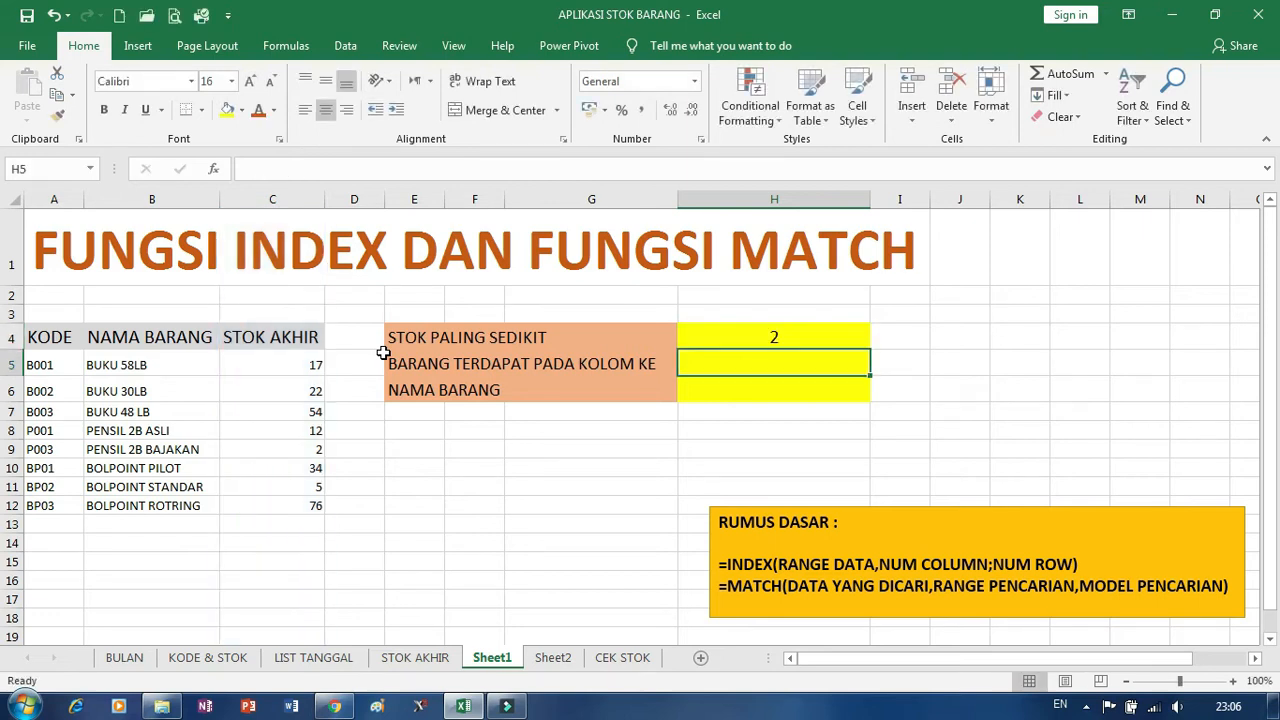
Set the BUKU 30LB stock in cell C6 to 1 to test the minimum formula in H4.
left_click(778, 335)
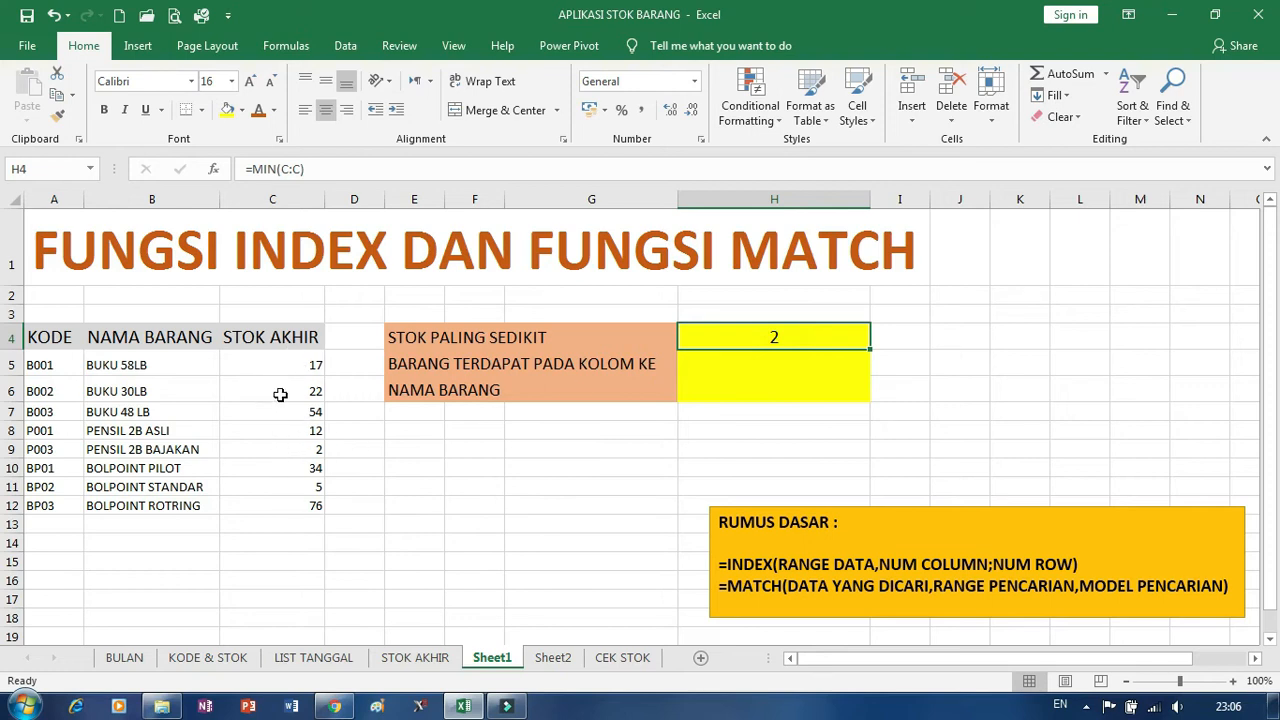
left_click(279, 391)
type("1")
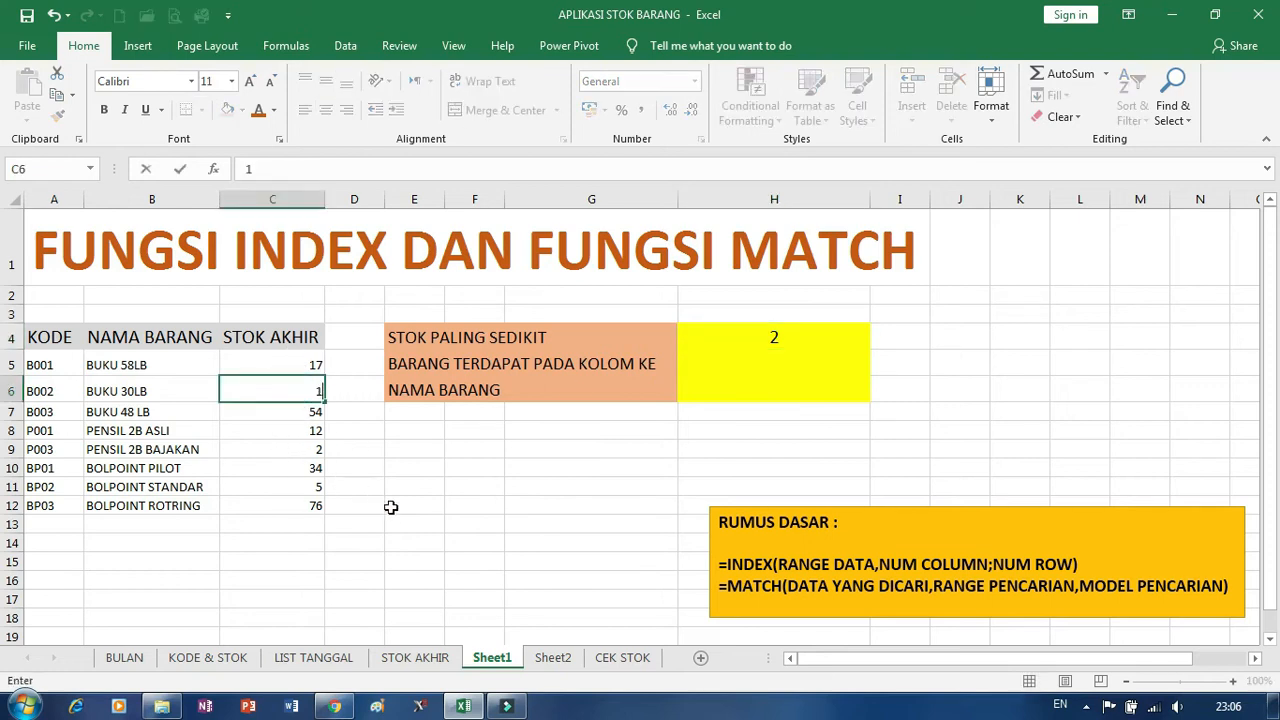
left_click(391, 503)
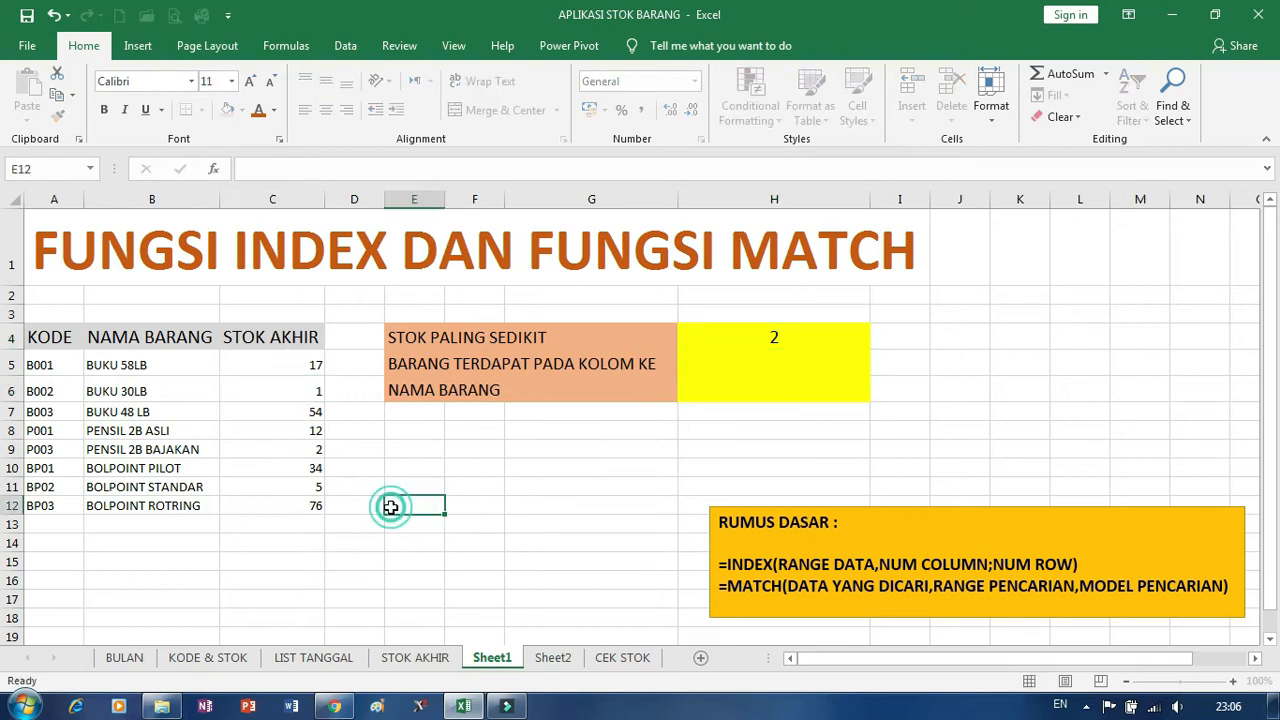
Enter =MATCH(H4;C:C;0) in cell H5 to find the row position of the lowest stock, and compare it with the stock table.
left_click(784, 366)
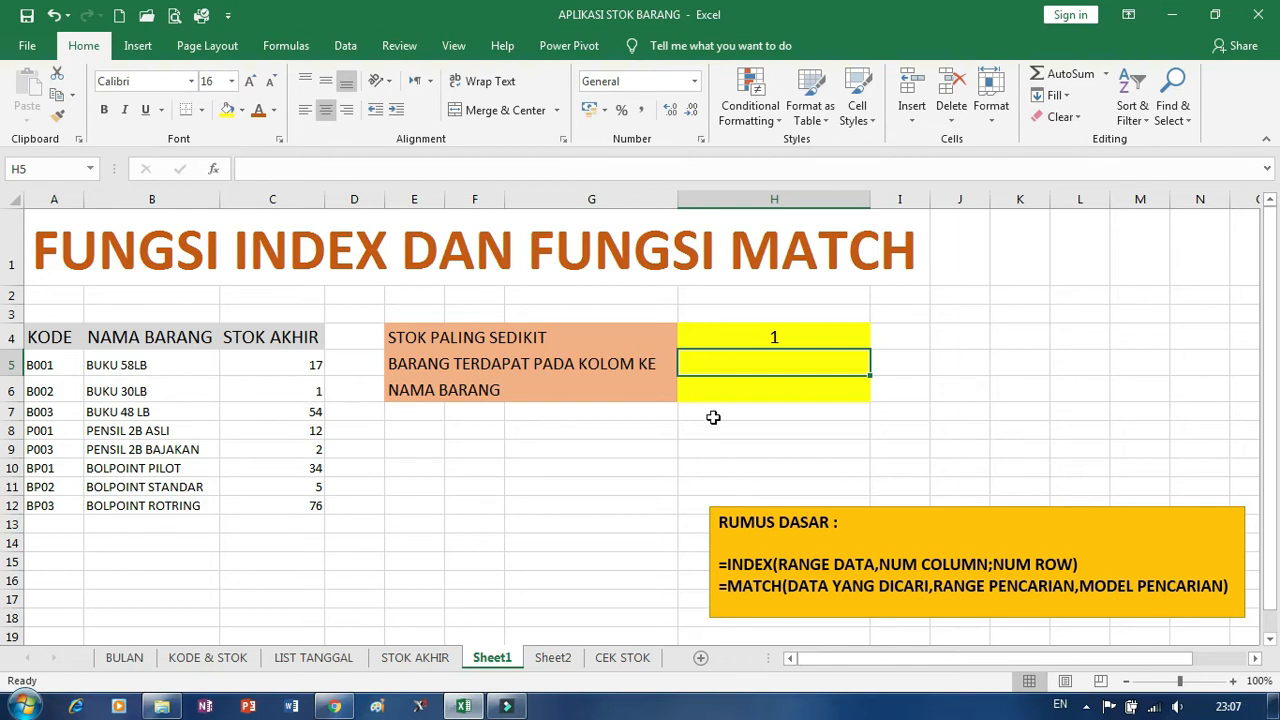
type("=MA")
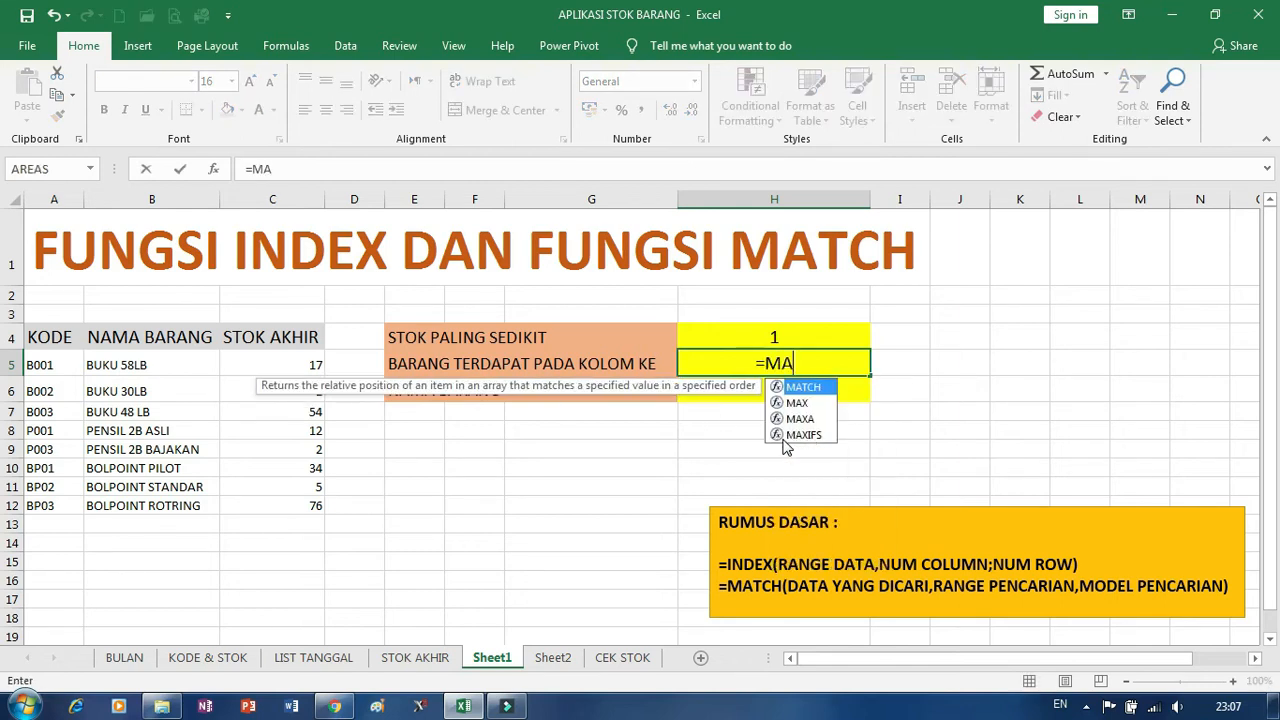
type("TCH(")
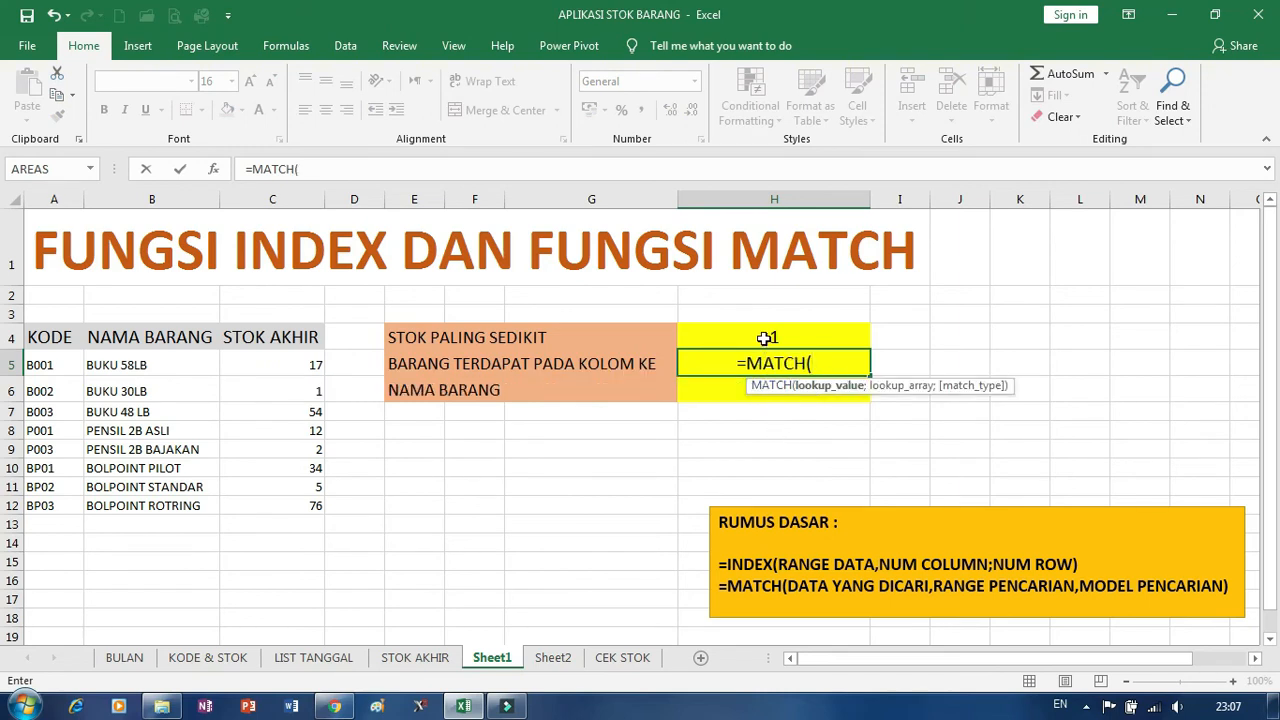
left_click(764, 338)
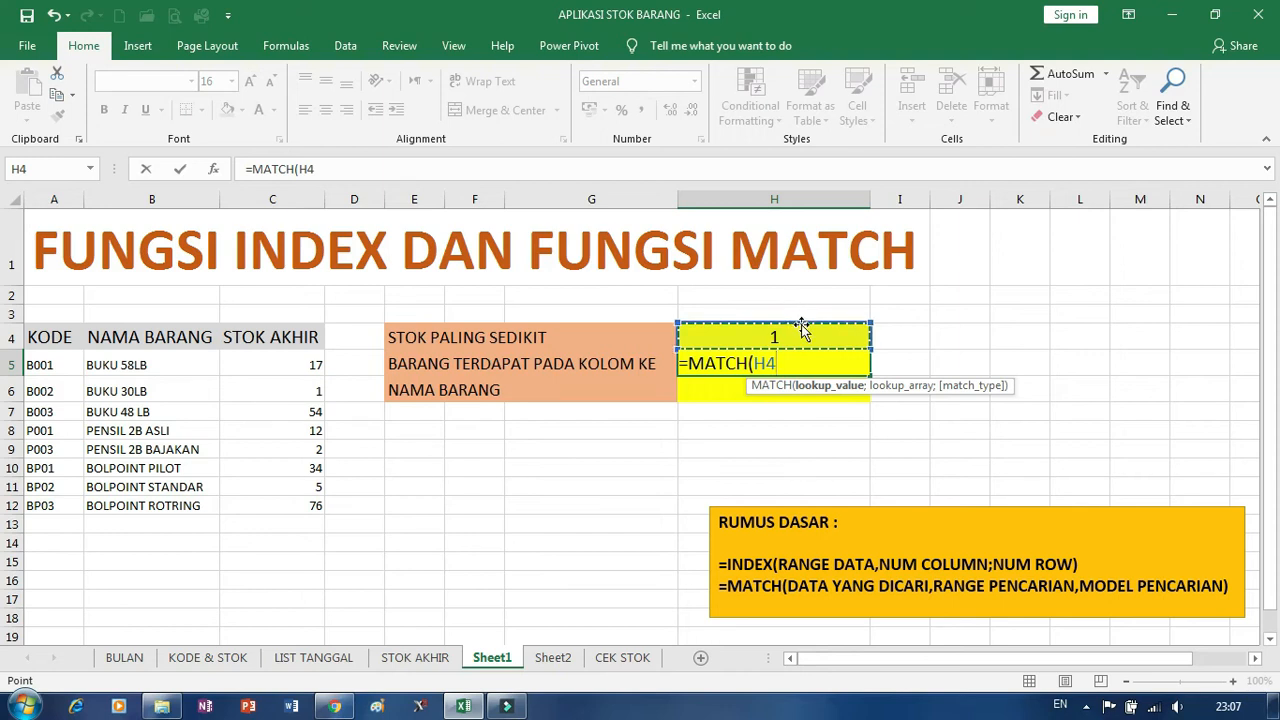
type(";")
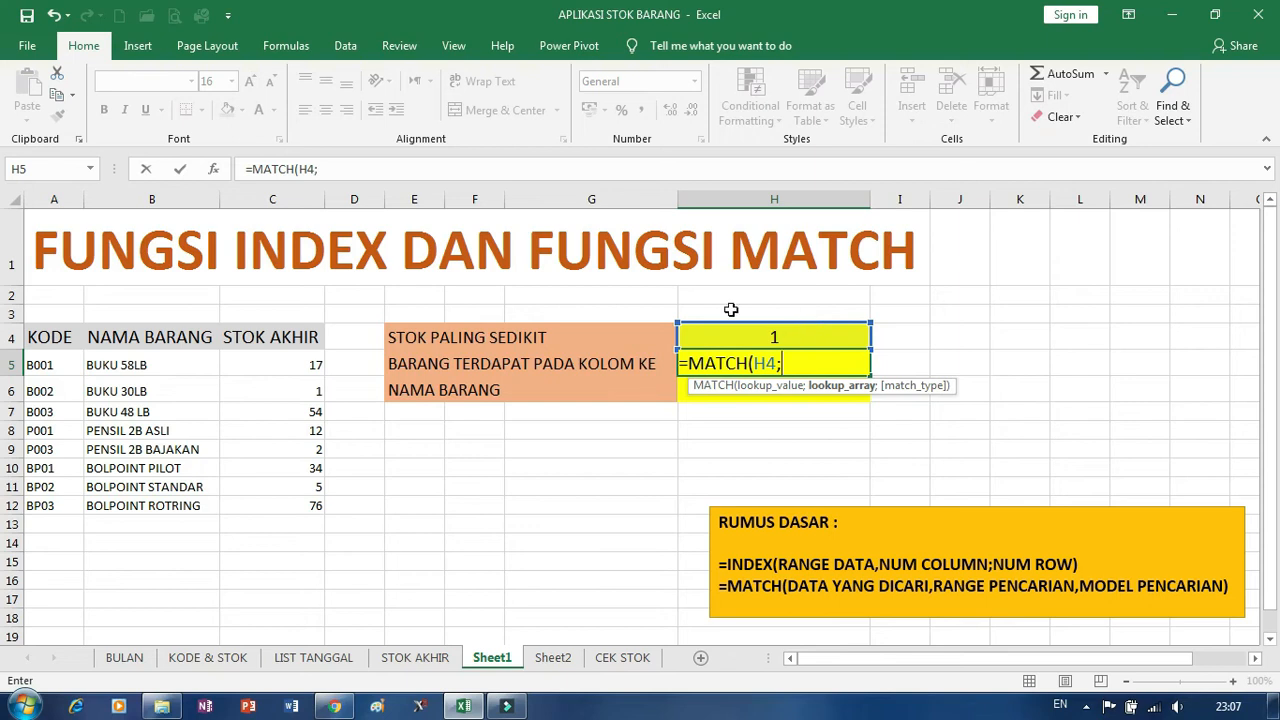
left_click(283, 196)
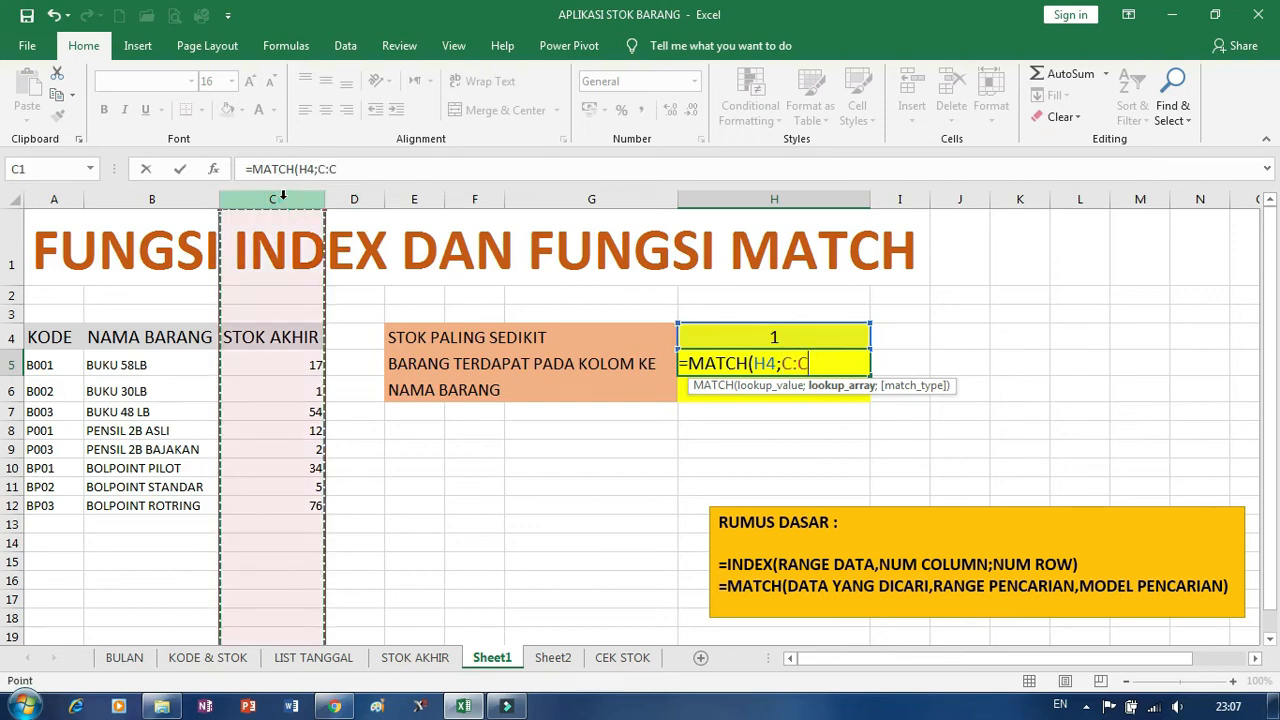
type(";")
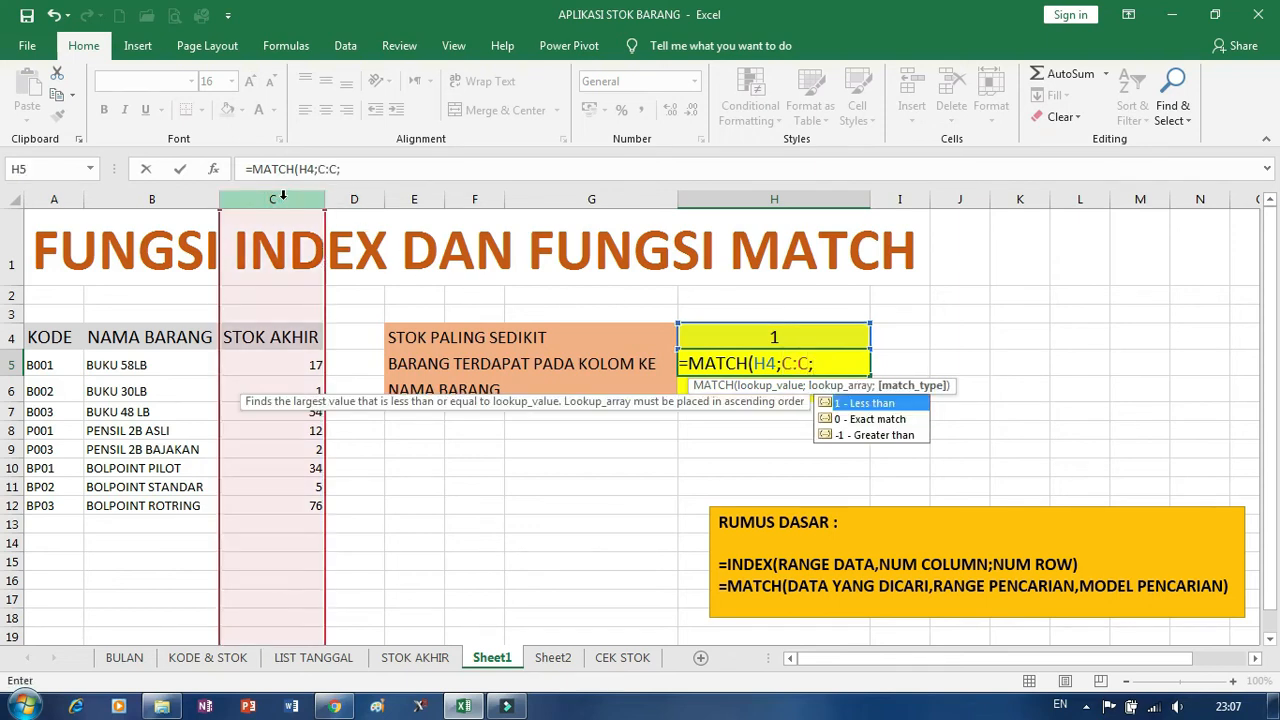
type("0)")
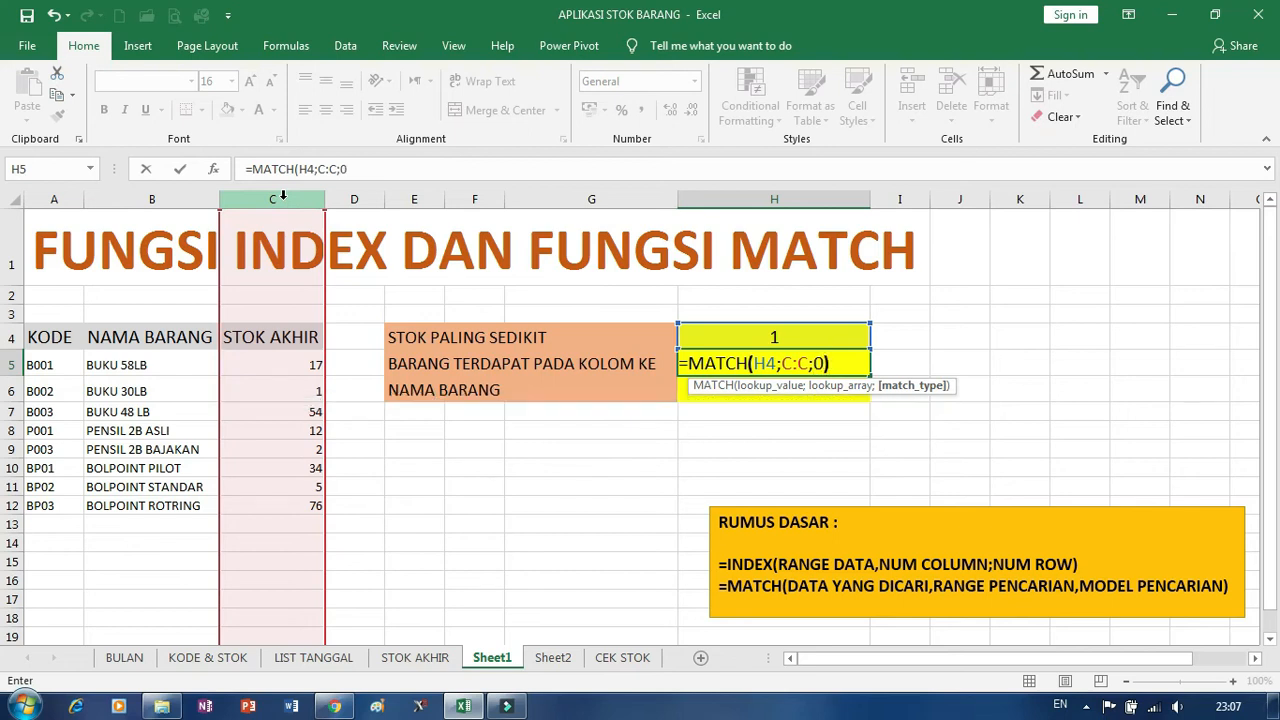
key("Return")
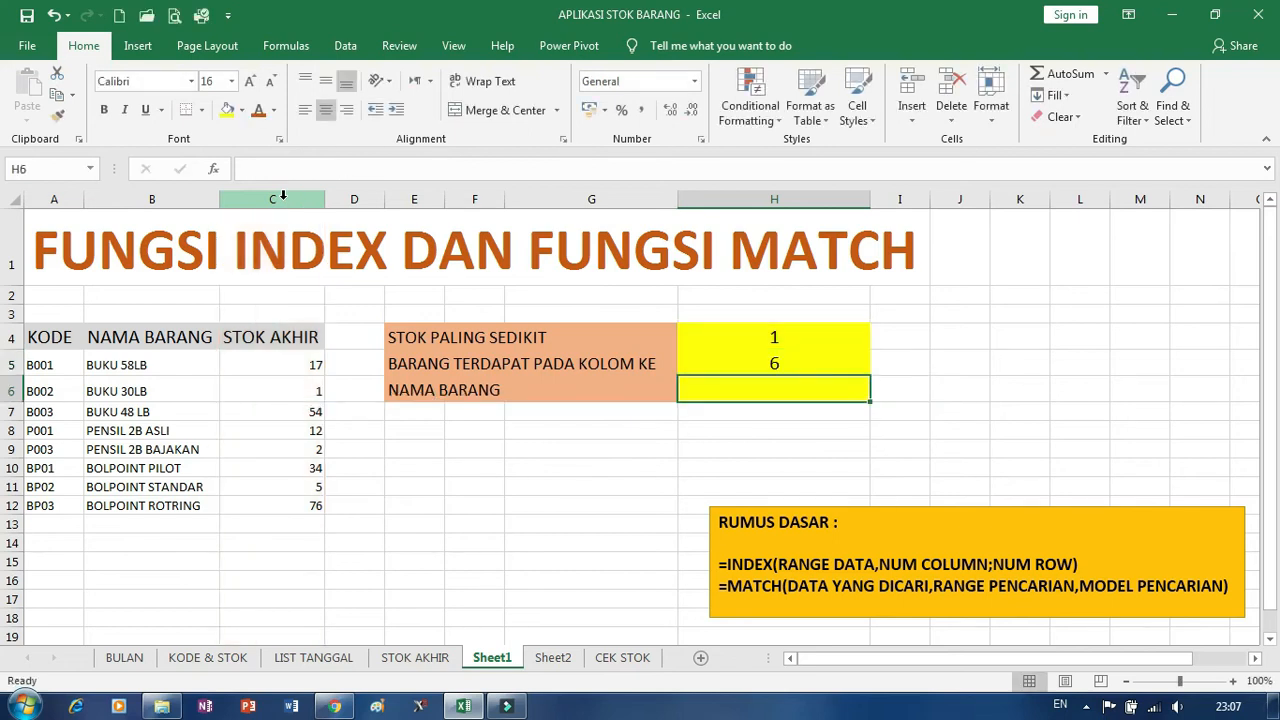
left_click(737, 366)
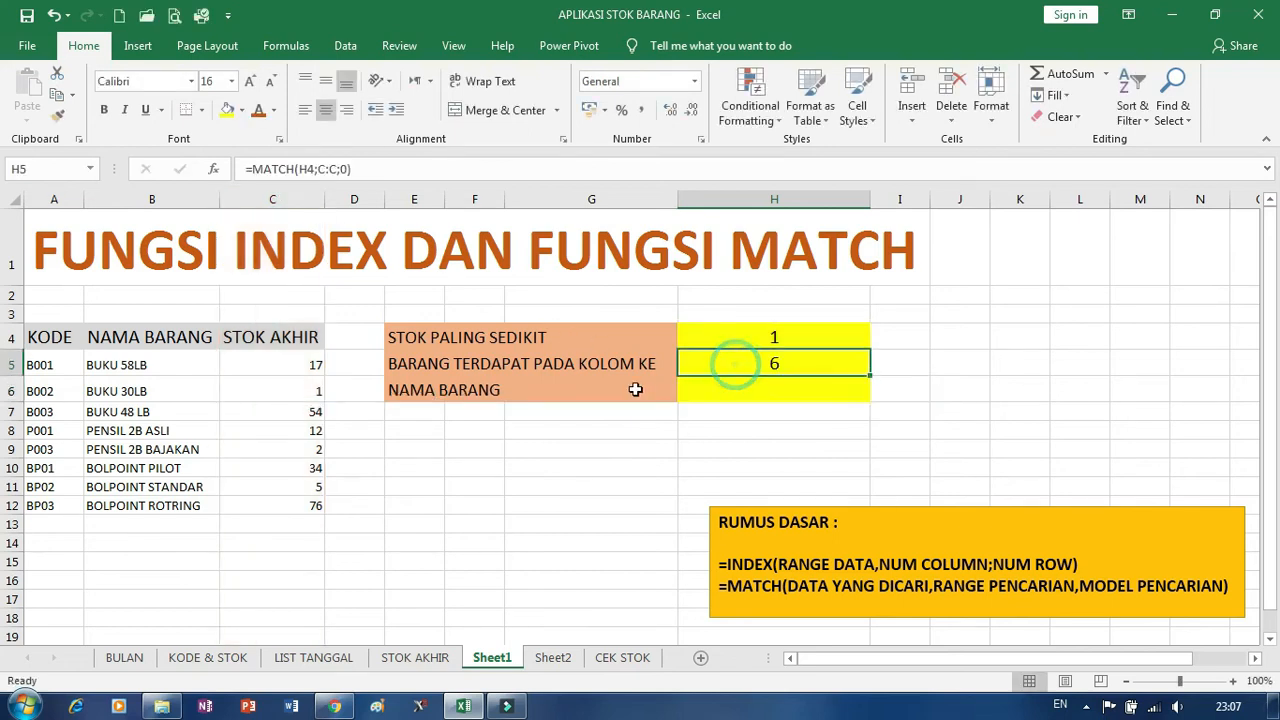
left_click(292, 389)
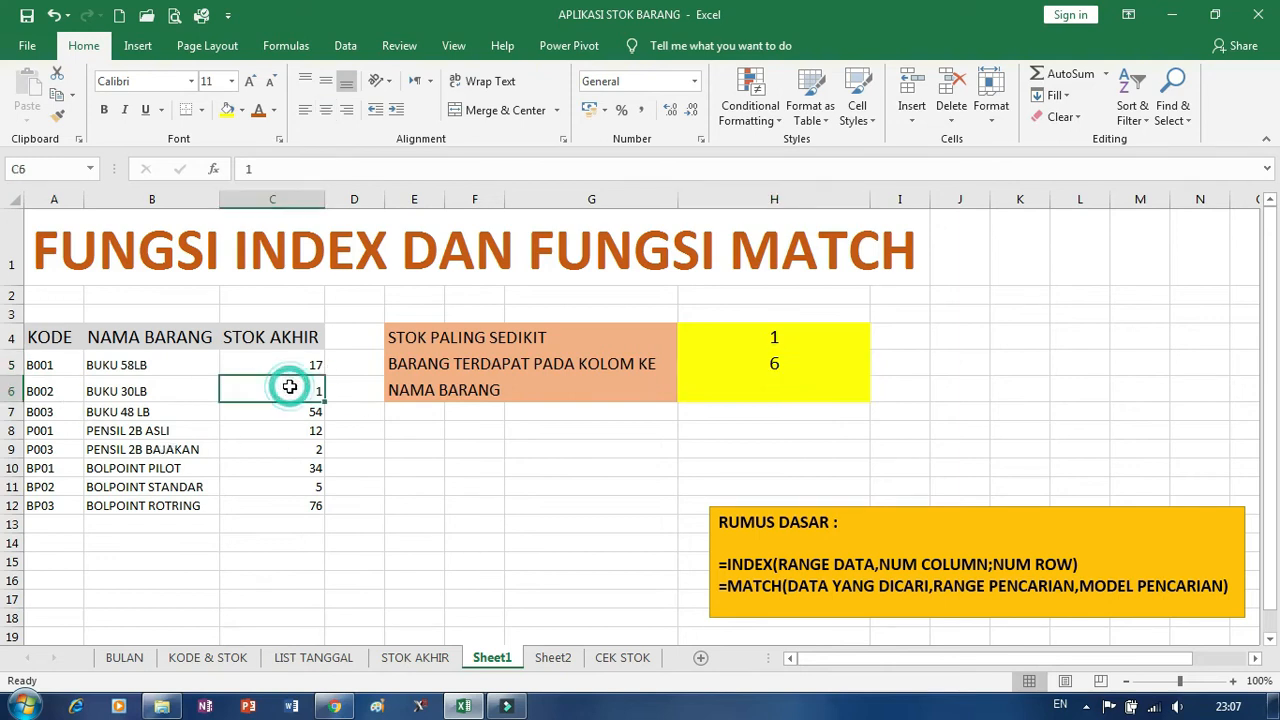
left_click(700, 358)
Enter =INDEX(B:B;H5) in cell H6 to return the item name, and check it against the NAMA BARANG column.
left_click(422, 386)
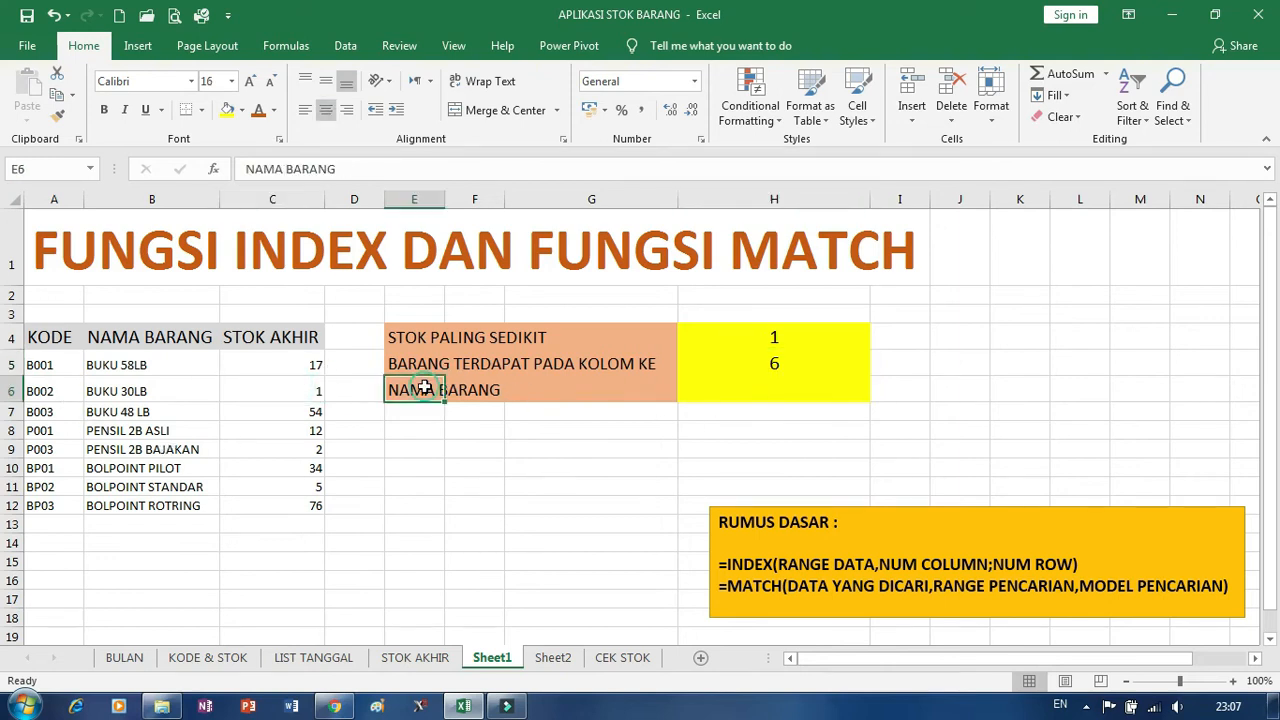
left_click(762, 399)
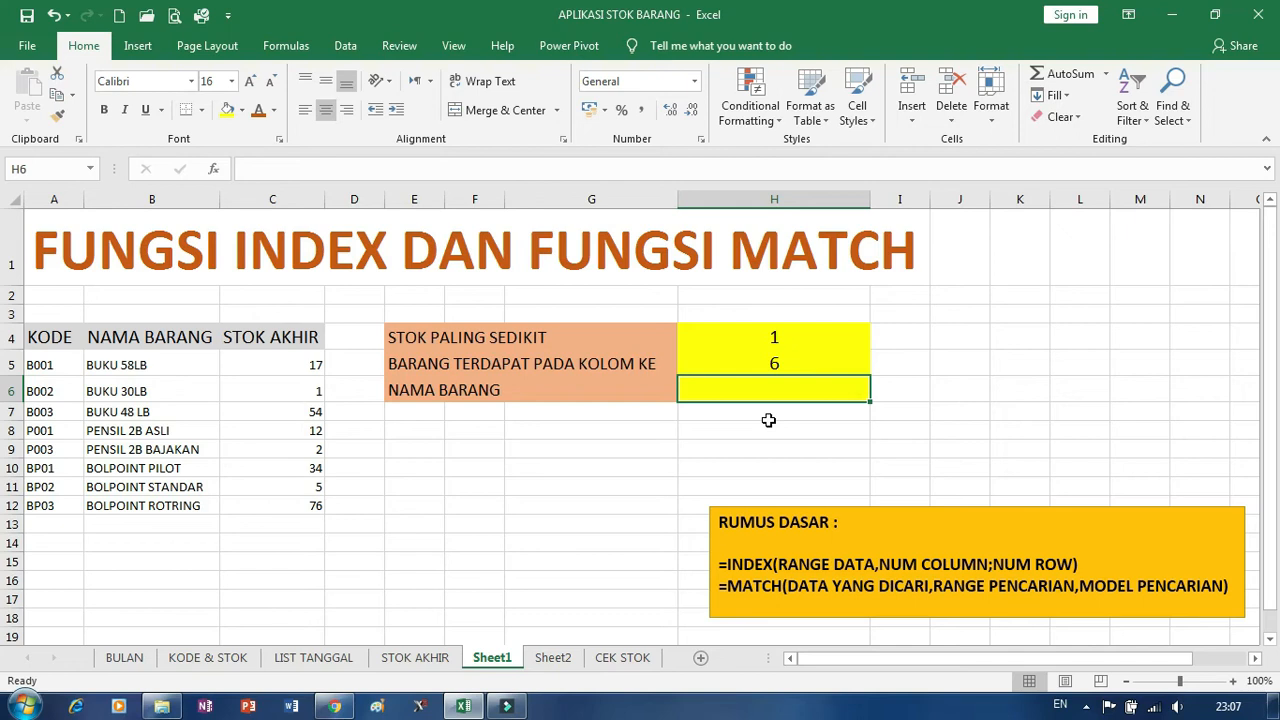
type("=IND")
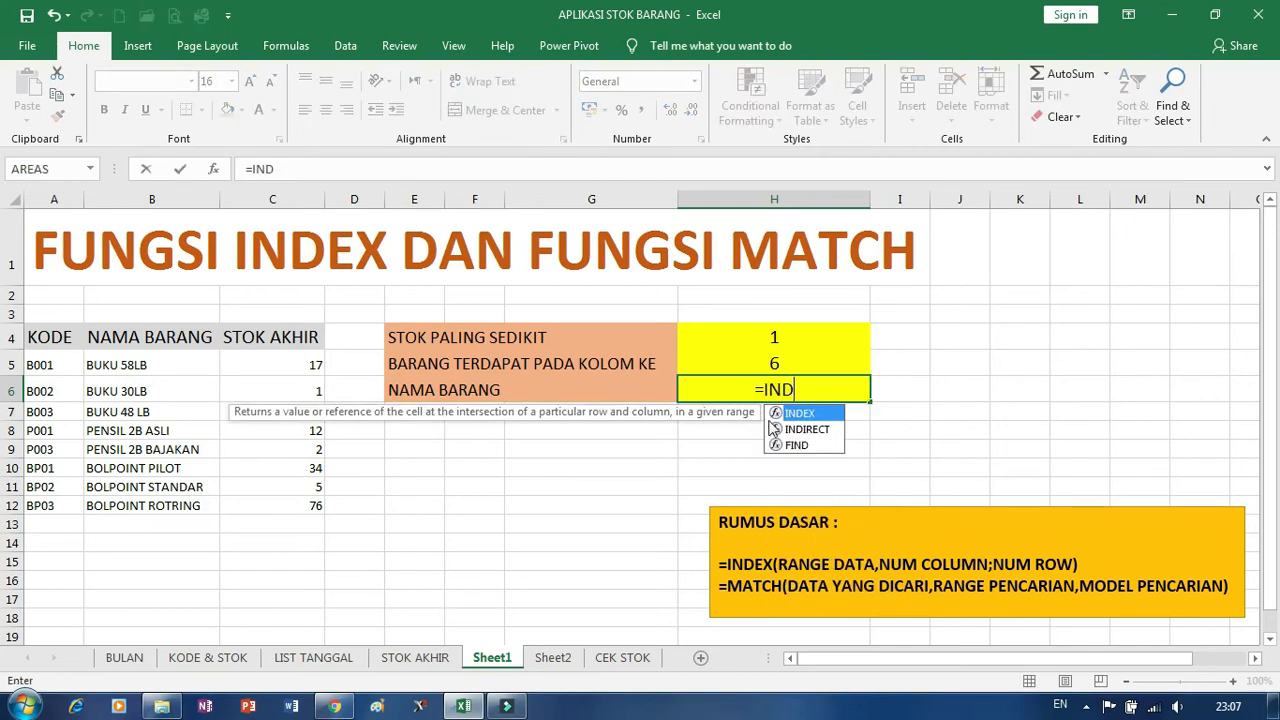
type("EX(")
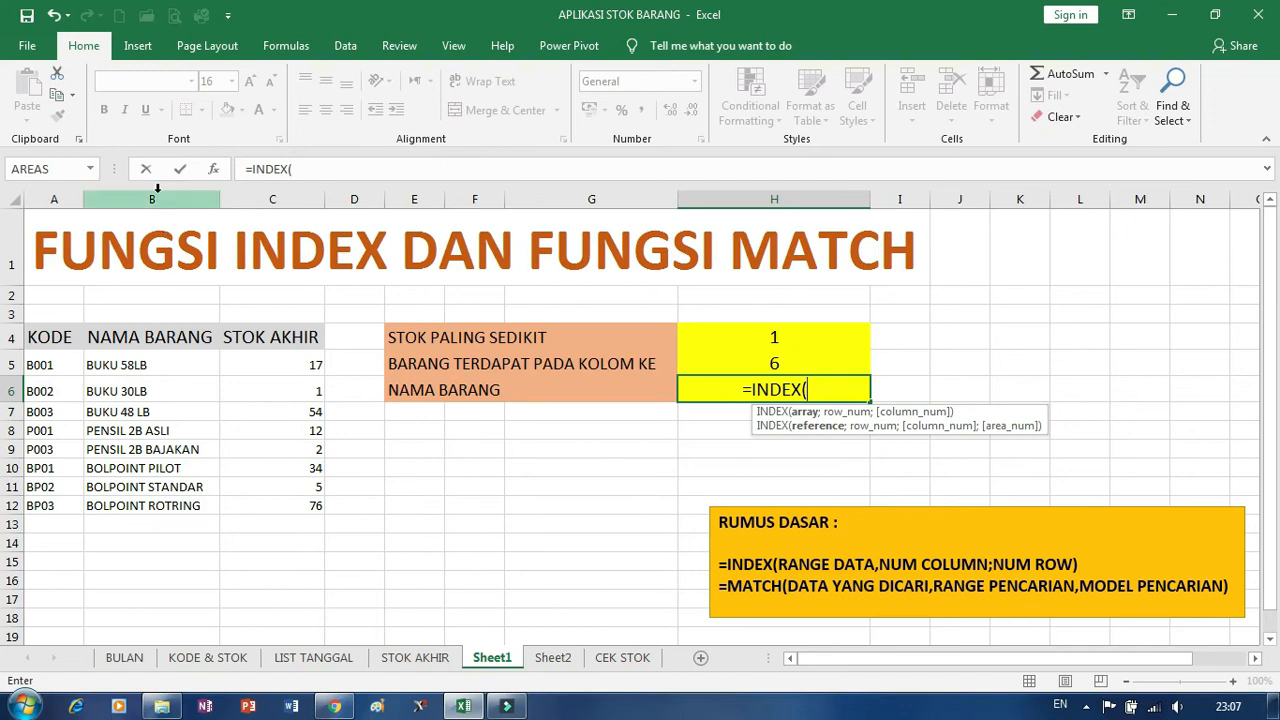
left_click(157, 188)
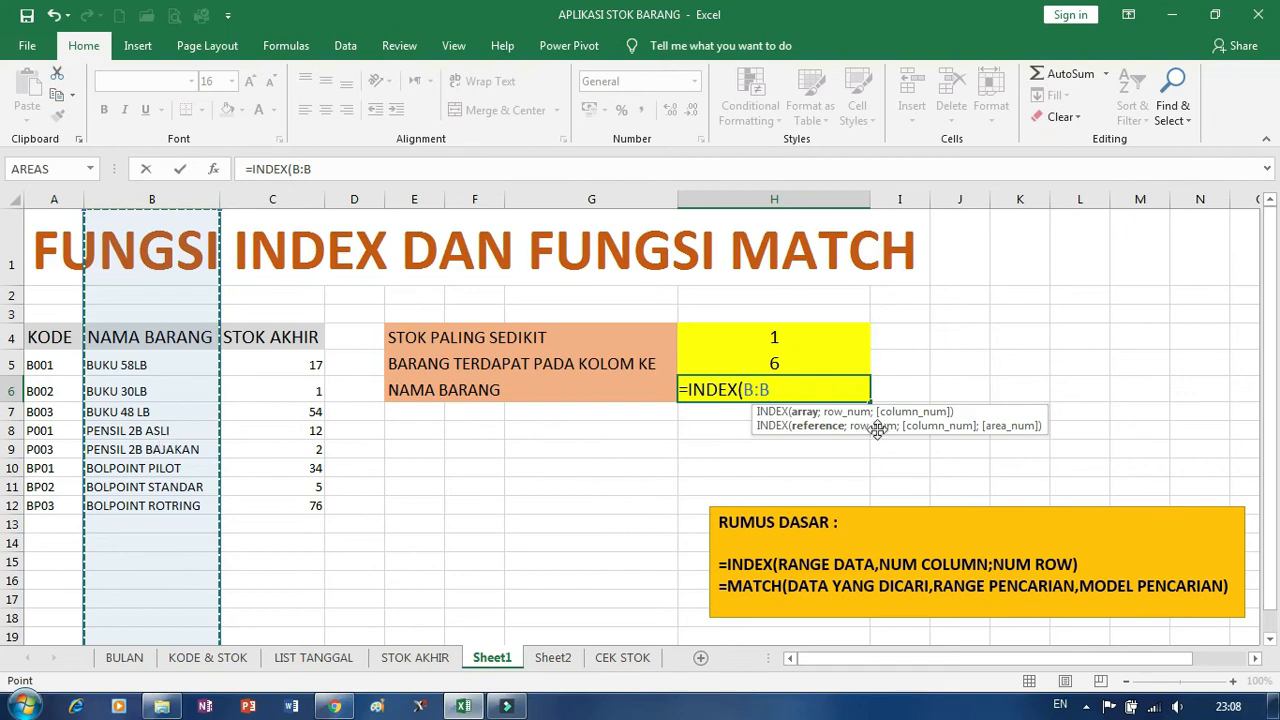
type(";")
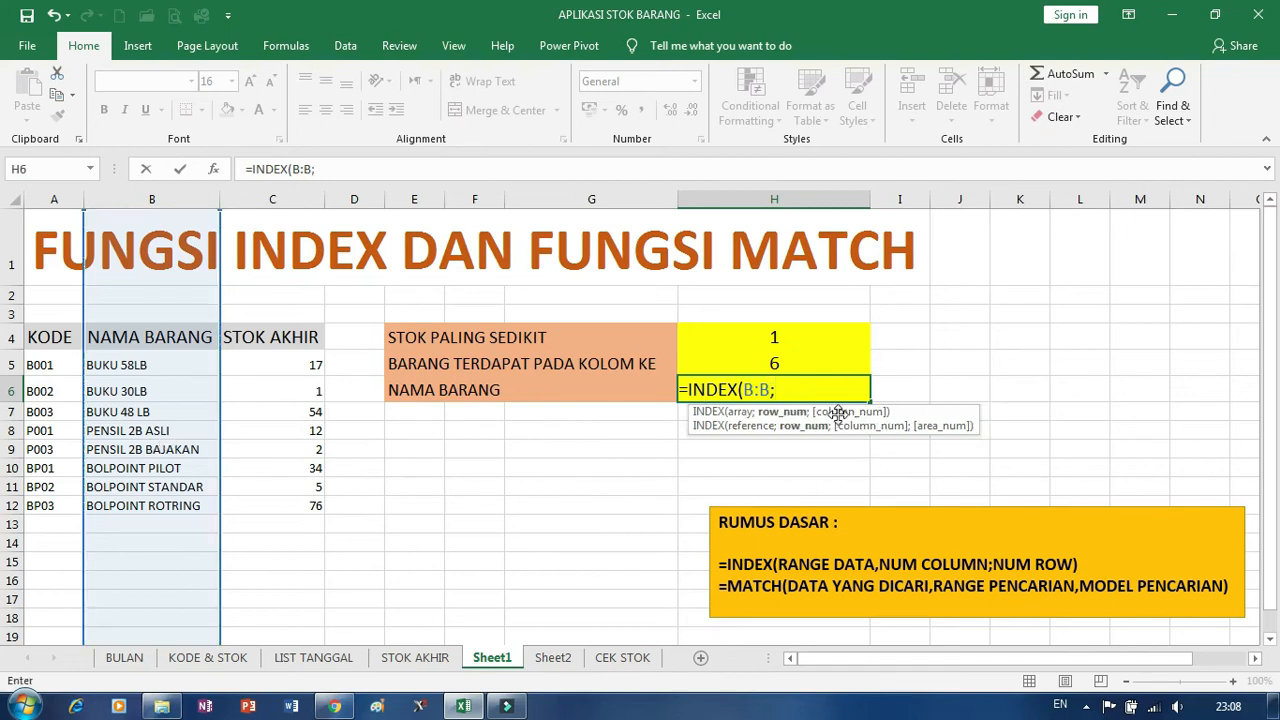
left_click(776, 358)
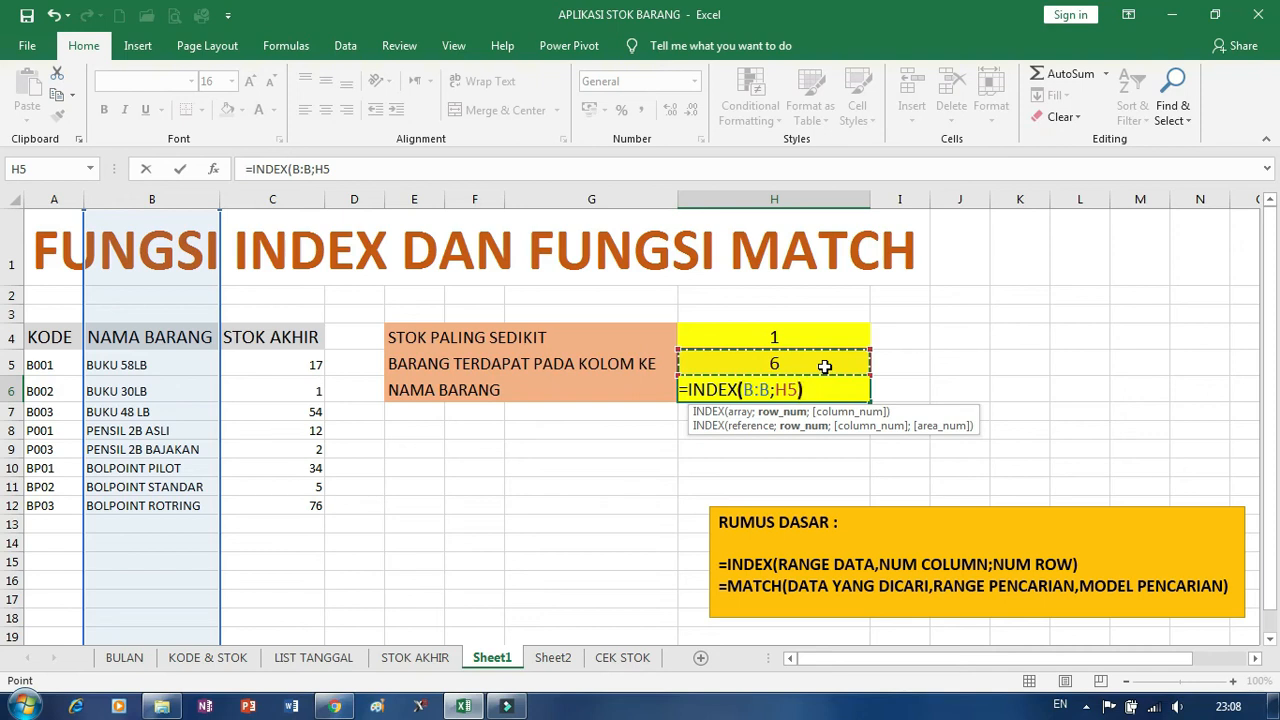
type(")")
key("Return")
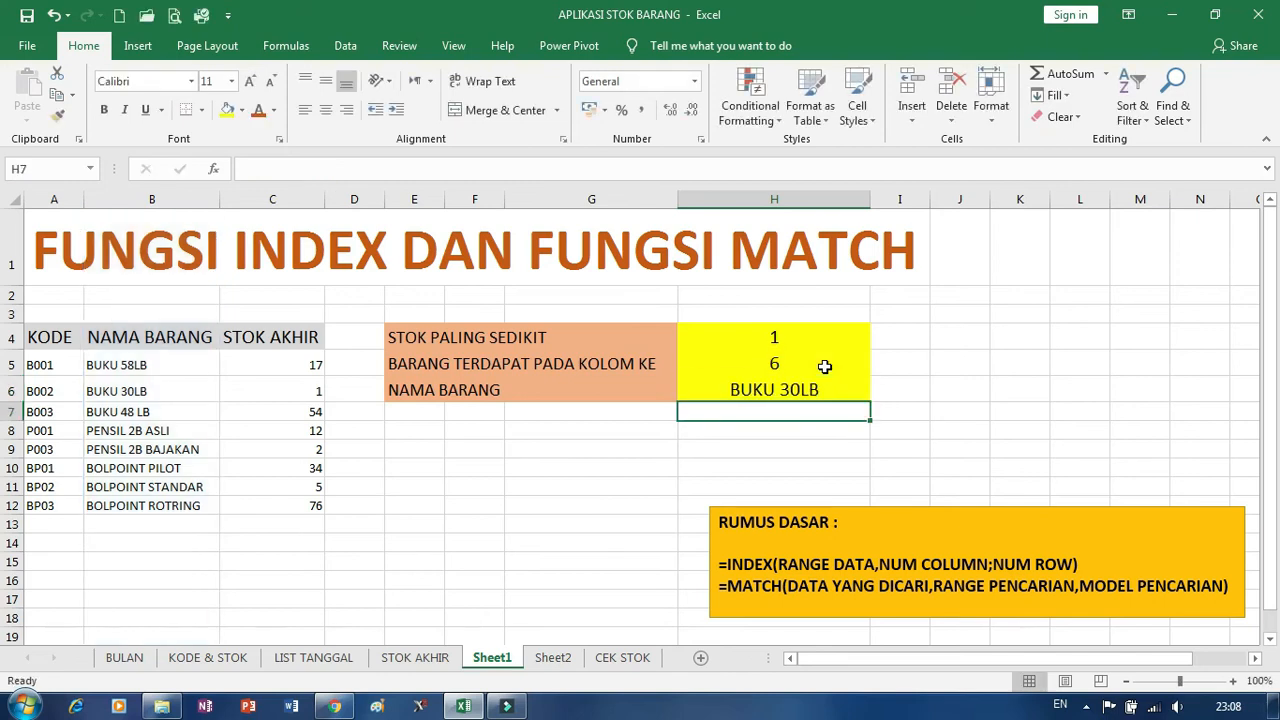
key("Up")
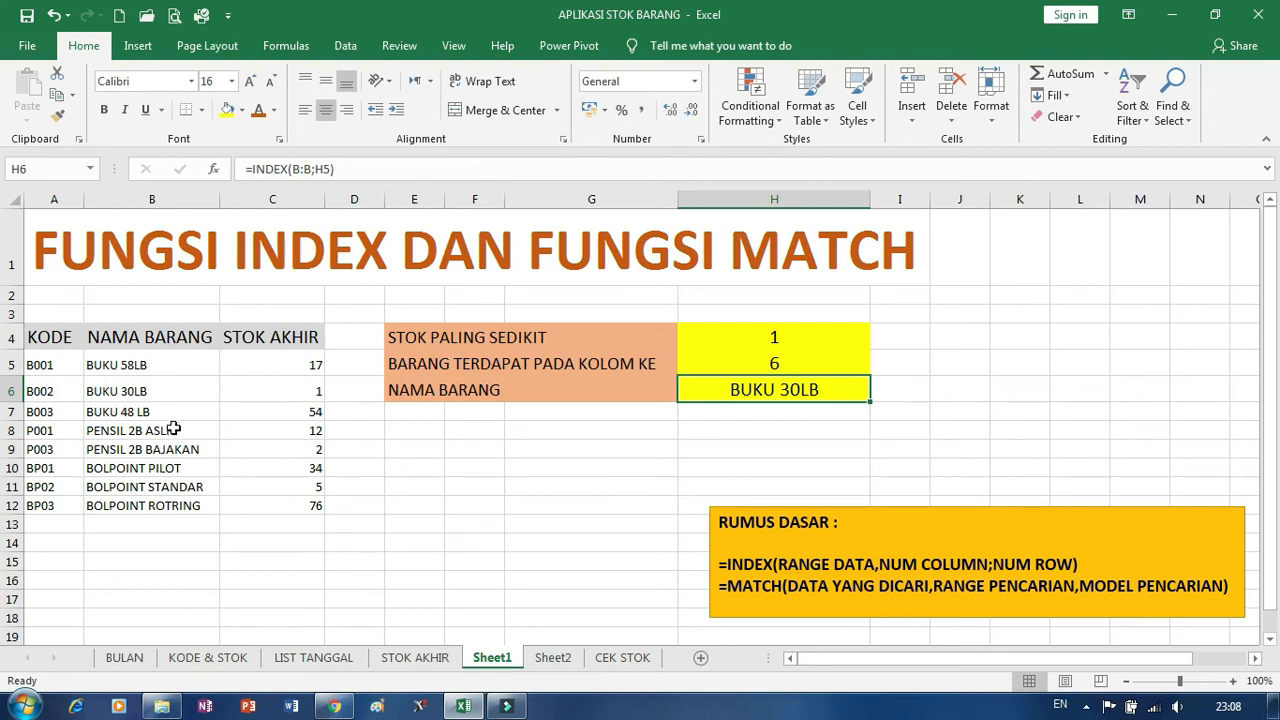
left_click(142, 393)
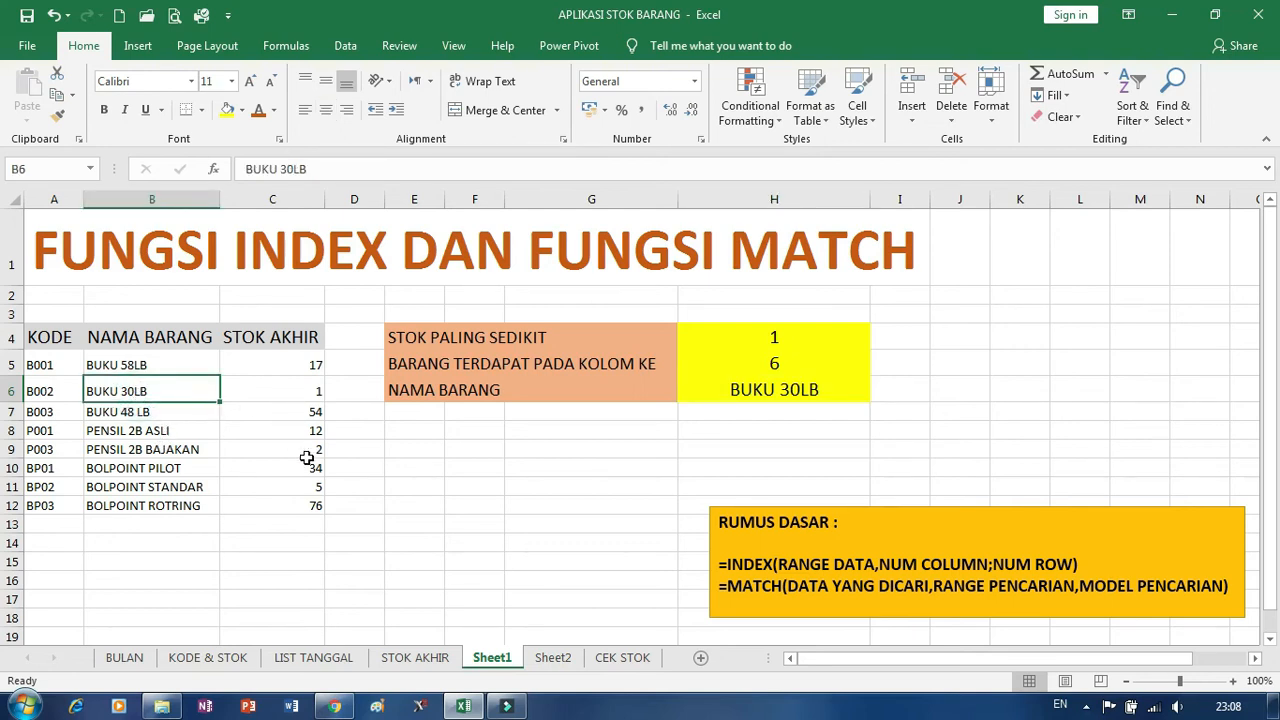
Set the BUKU 30LB stock in cell C6 to 30 and check the lowest stock in H4 against the table.
left_click(296, 393)
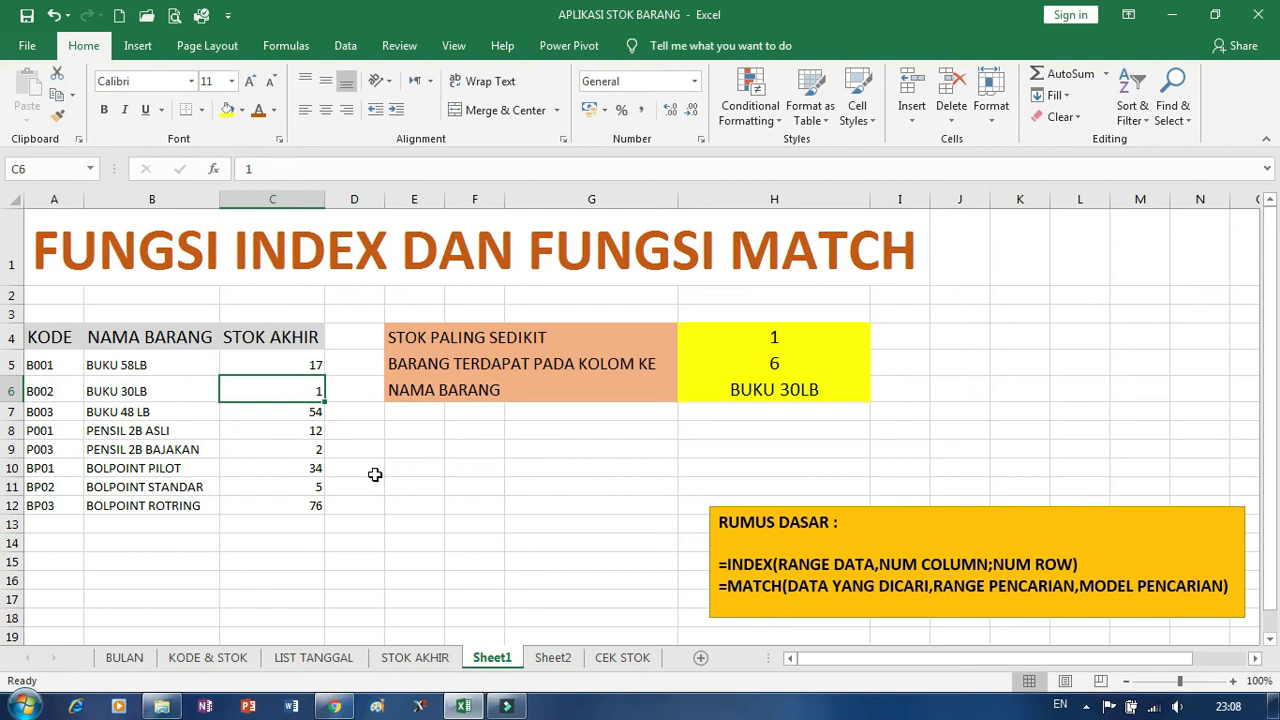
type("30")
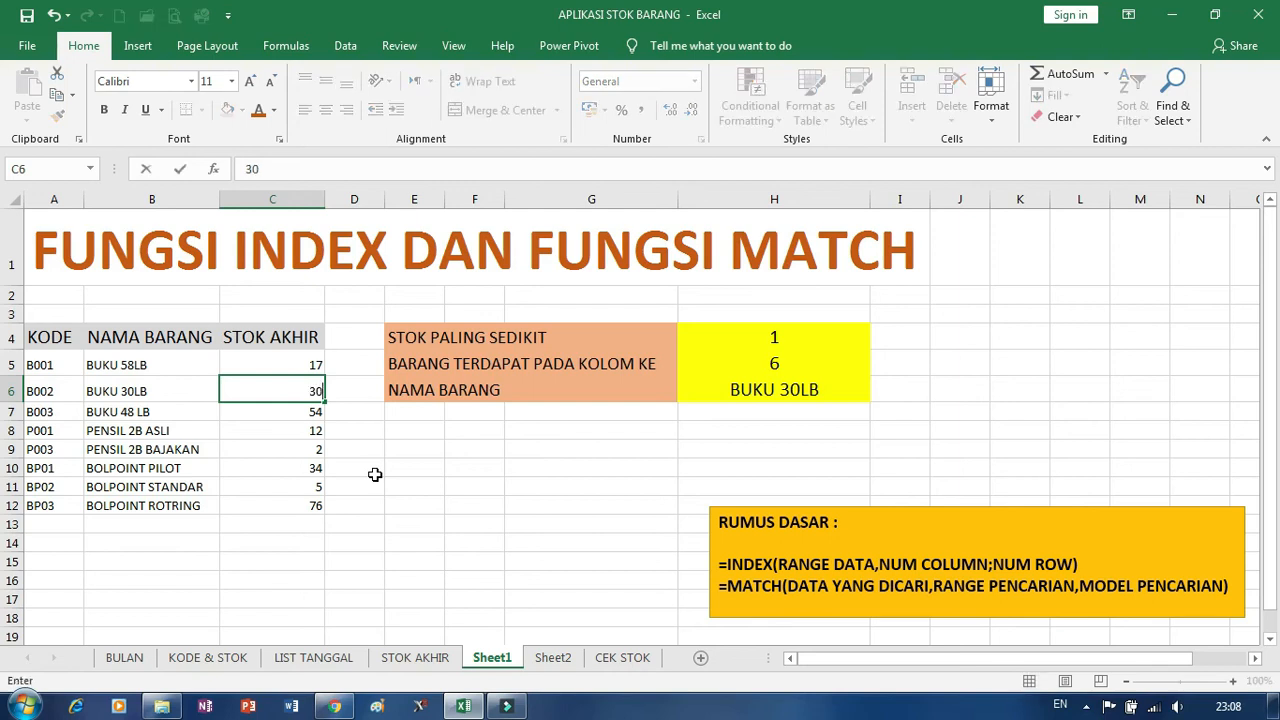
key("Return")
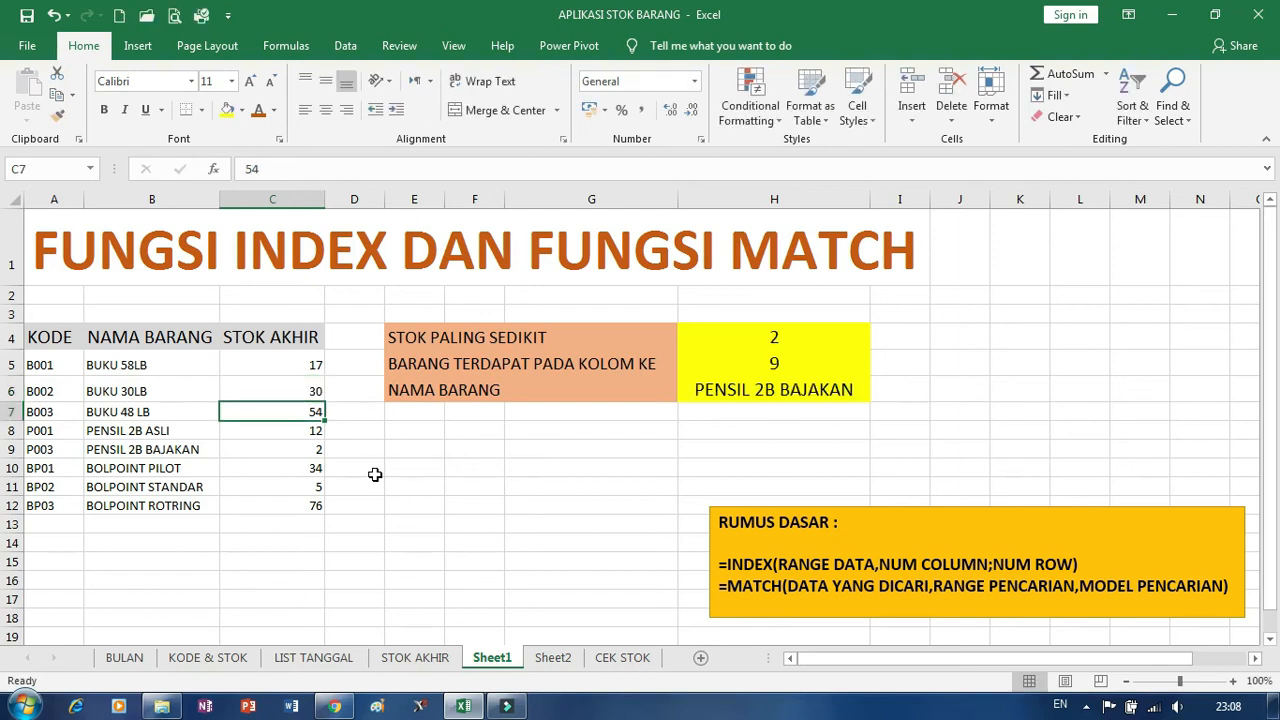
key("Up")
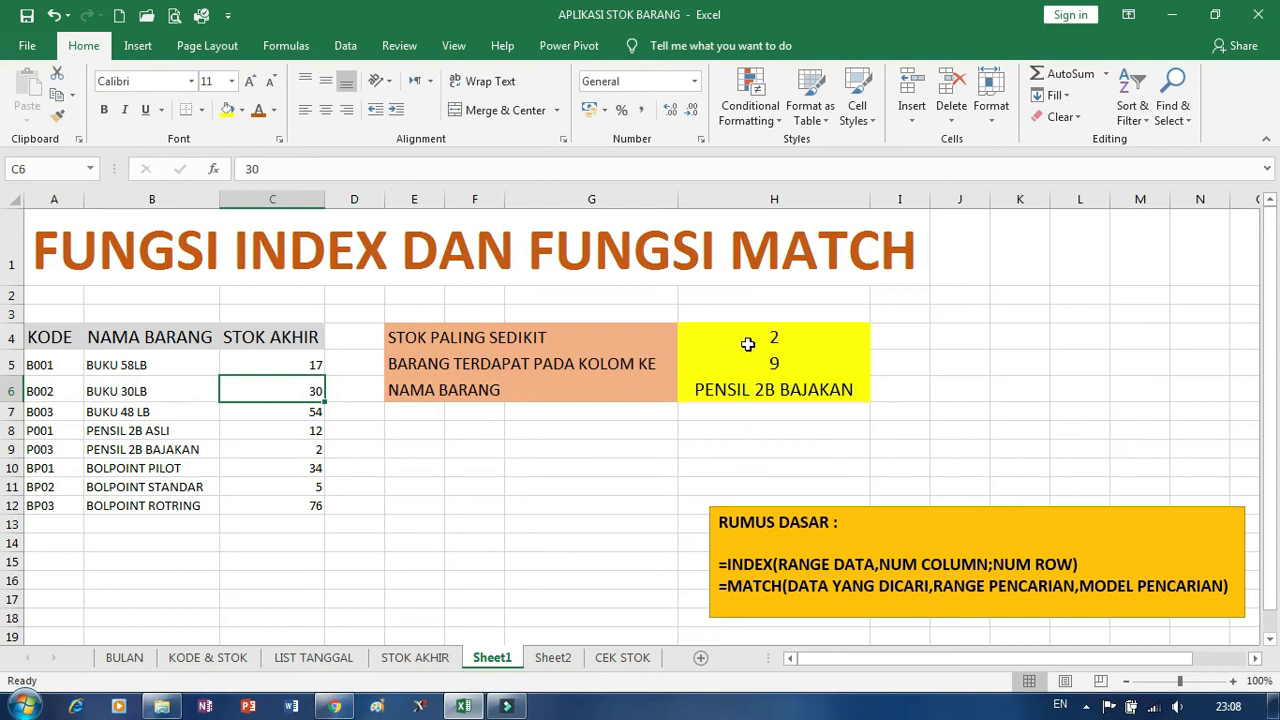
left_click(779, 337)
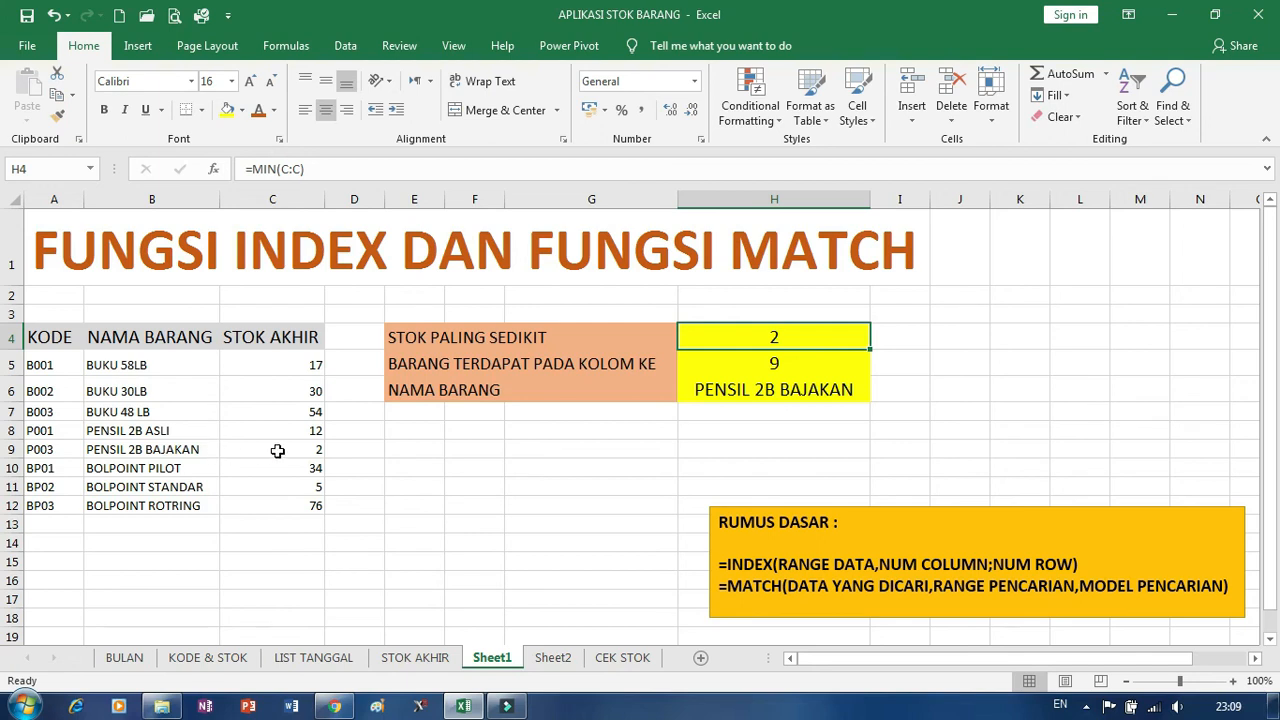
left_click(300, 449)
left_click(815, 300)
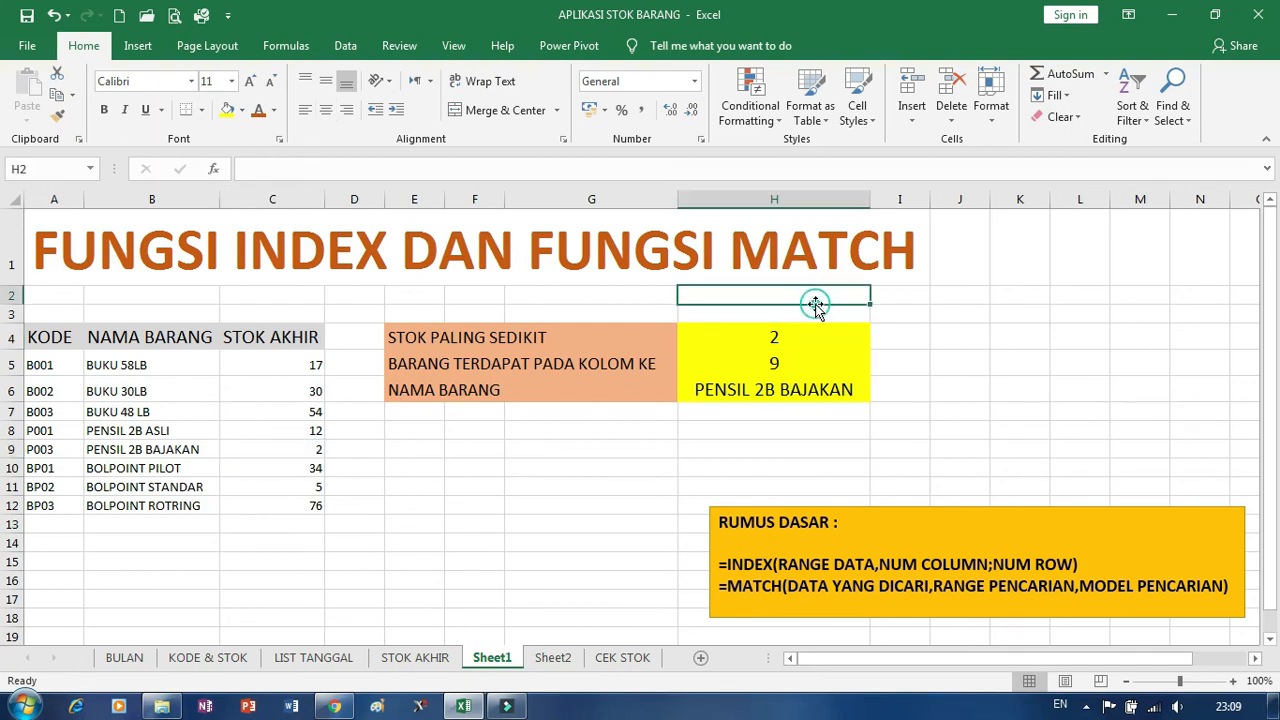
left_click(727, 455)
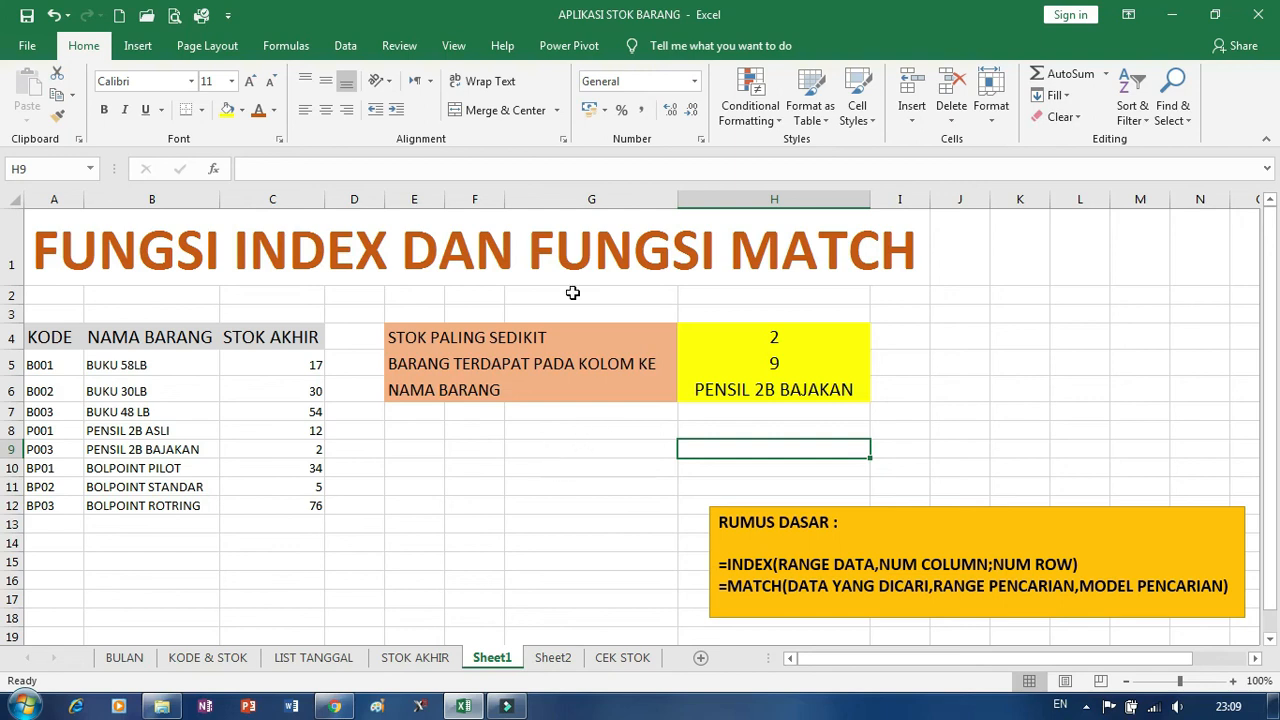
left_click(937, 318)
left_click(562, 465)
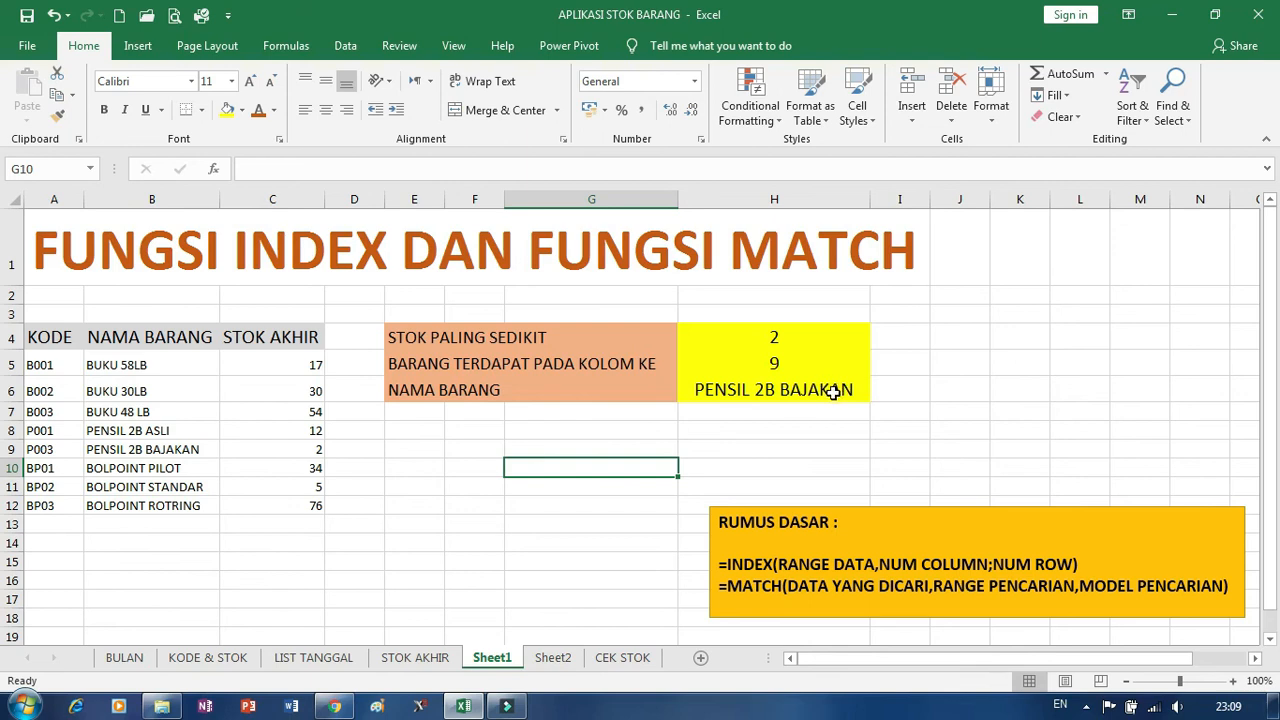
left_click(771, 430)
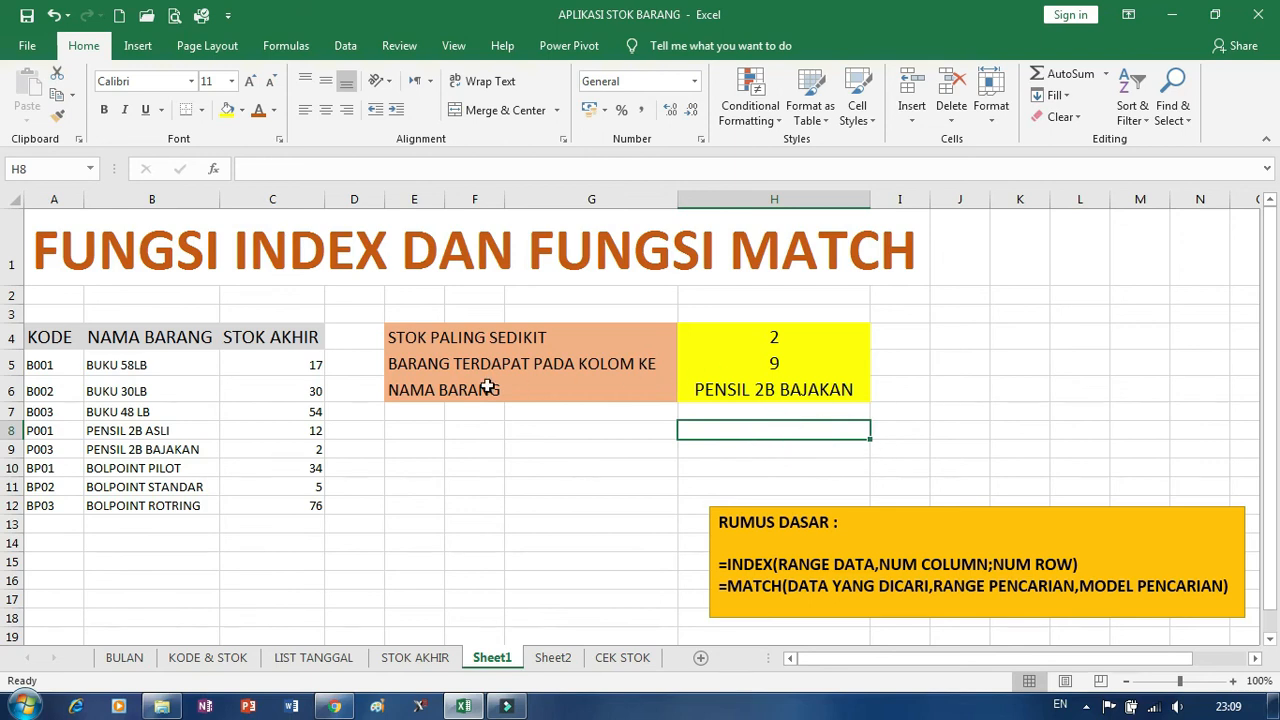